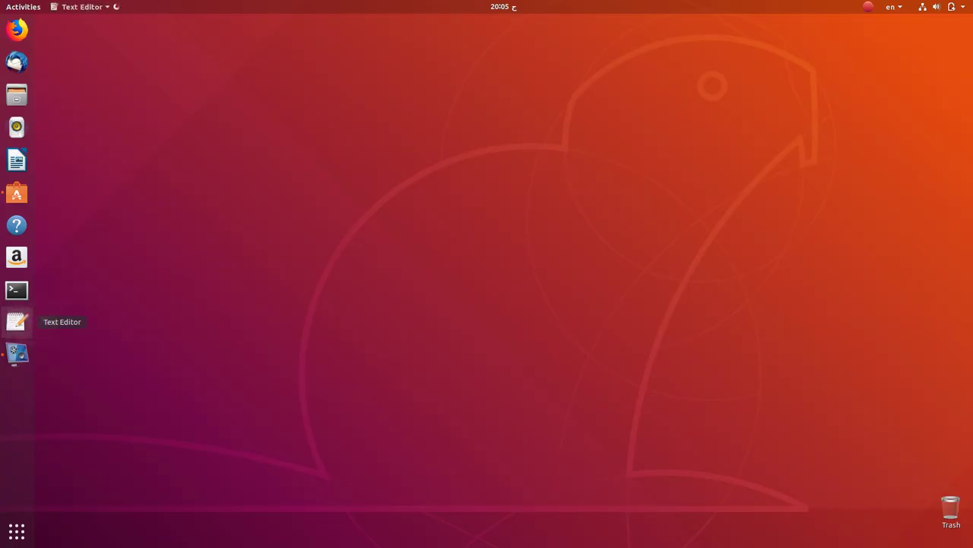
# Step: Reposition the text editor window and enter the lines "بسم الله الرحمن الرحيم" and "تحيه طيبه" below an empty first line
pyautogui.moveTo(364, 112); pyautogui.dragTo(781, 128)
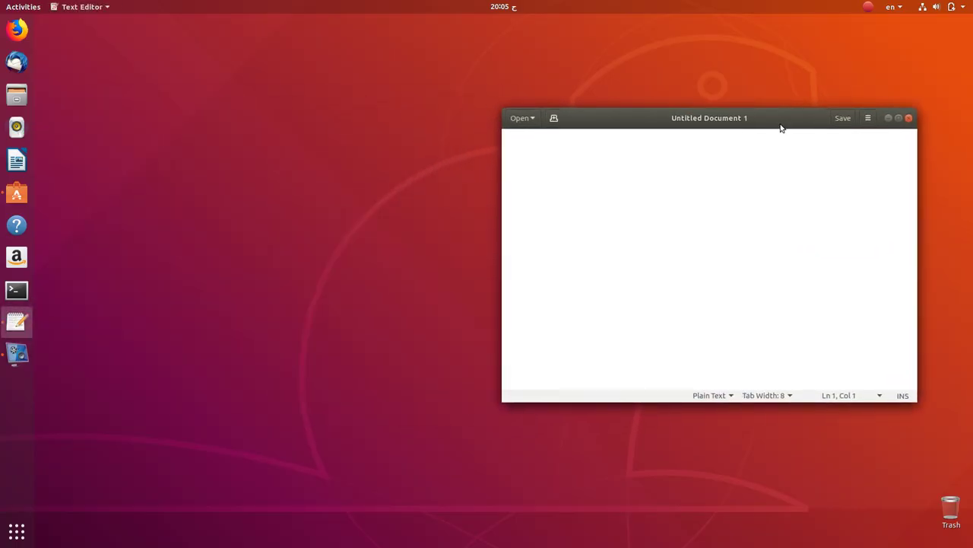
pyautogui.press('Return')
pyautogui.write('بسم الله الرحمن')
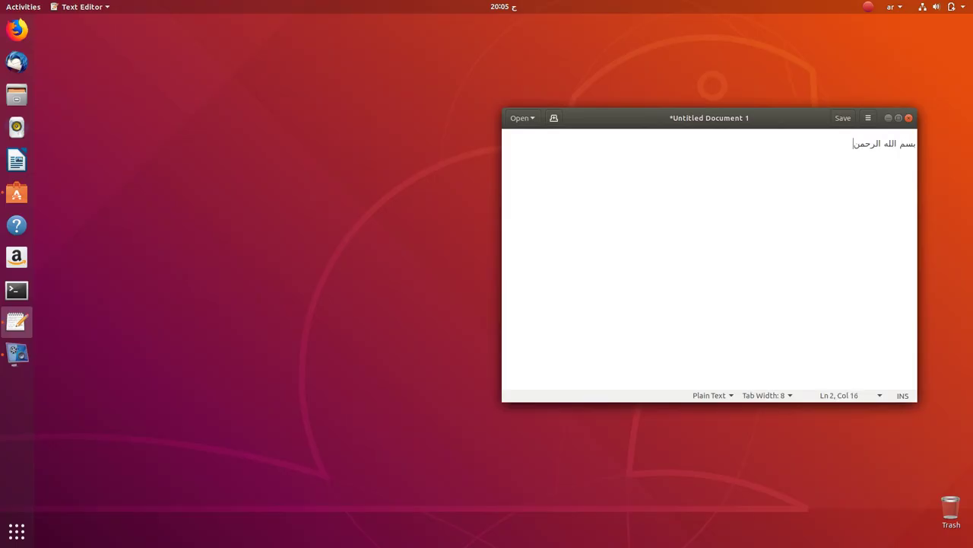
pyautogui.write(' الرحيم')
pyautogui.press('Return')
pyautogui.write('تحيه طيبه')
# Step: Add the lines "هذا استعراض سريع لتوزيعة ابونتو ١٨٫٤" and "الاصدار النهائى طويل الدعم" to the untitled document
pyautogui.press('Return')
pyautogui.write('هذا استعراض سريع لتوزيعة ابونتو')
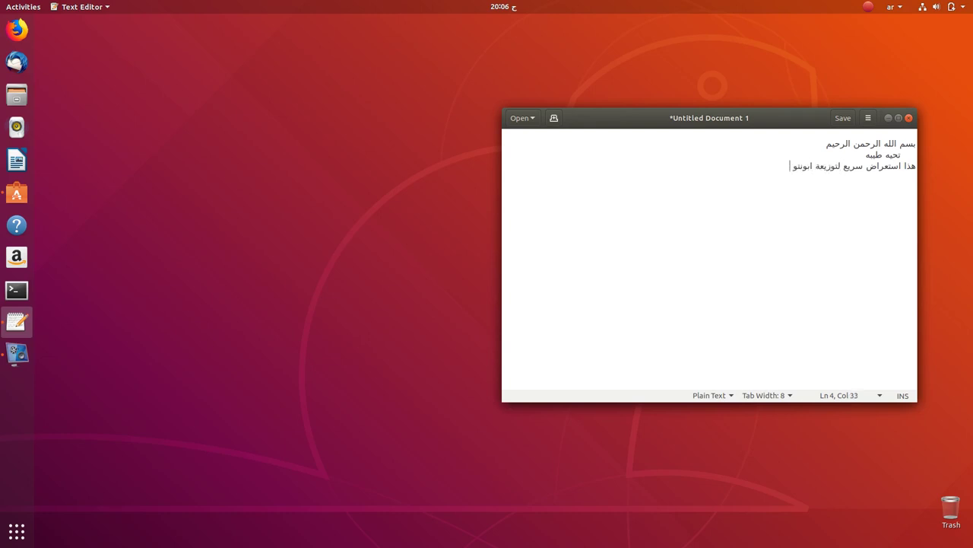
pyautogui.write('٫٤')
pyautogui.press('Return')
pyautogui.write('الاصدار')
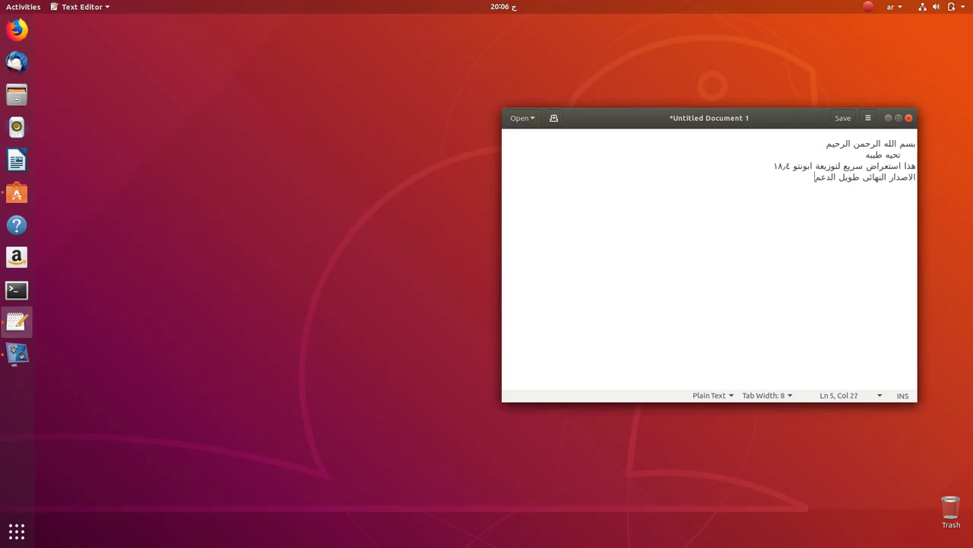
pyautogui.press('Return')
# Step: Minimize the text editor, open the system Settings and move the Settings window slightly higher on the desktop
pyautogui.click(888, 118)
pyautogui.click(960, 9)
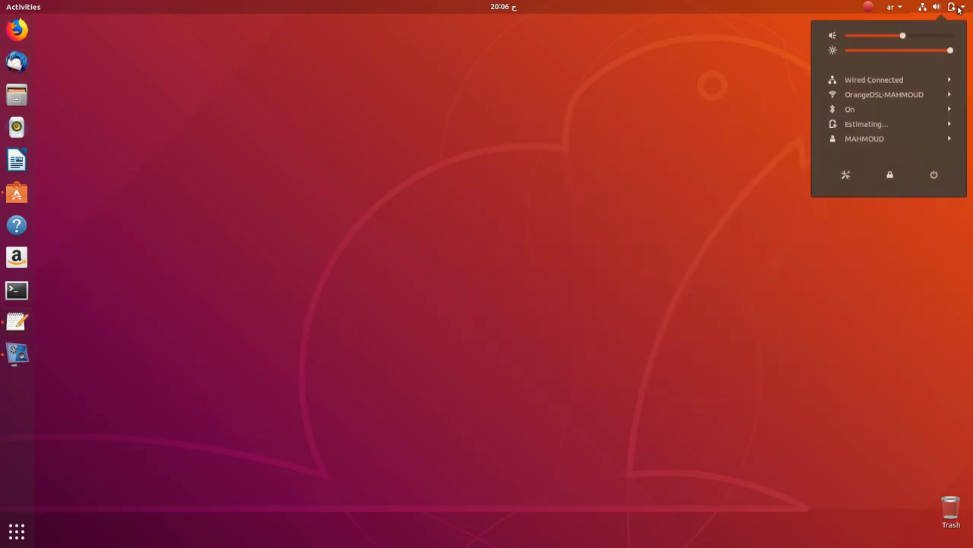
pyautogui.click(846, 176)
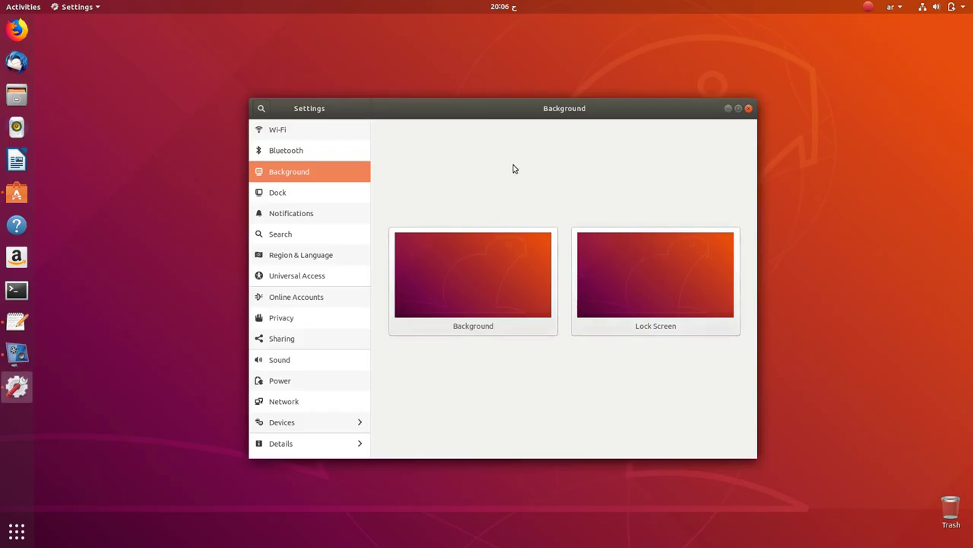
pyautogui.moveTo(519, 114); pyautogui.dragTo(526, 74)
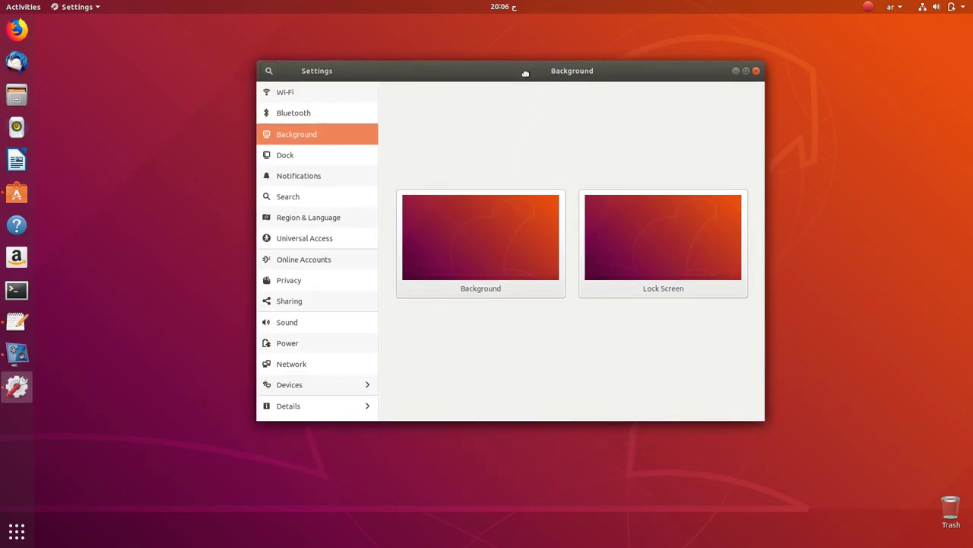
# Step: Return to the untitled document and add the lines "والذى ياتى بواجه جنوم" and "بعد ان تخلت ابونتو عن واجه ينت"
pyautogui.click(17, 322)
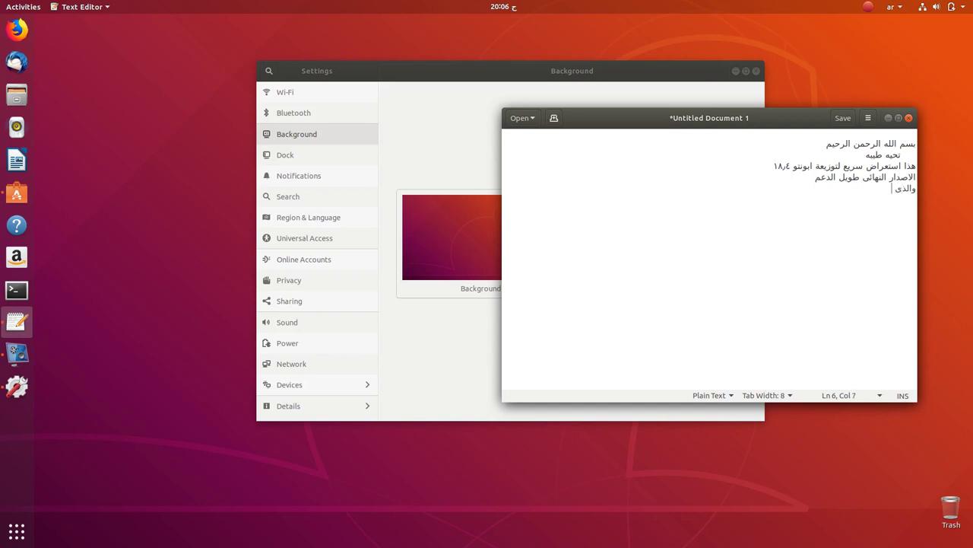
pyautogui.write('تى بواجه جنوم')
pyautogui.press('Return')
pyautogui.write('بعد ان تحل')
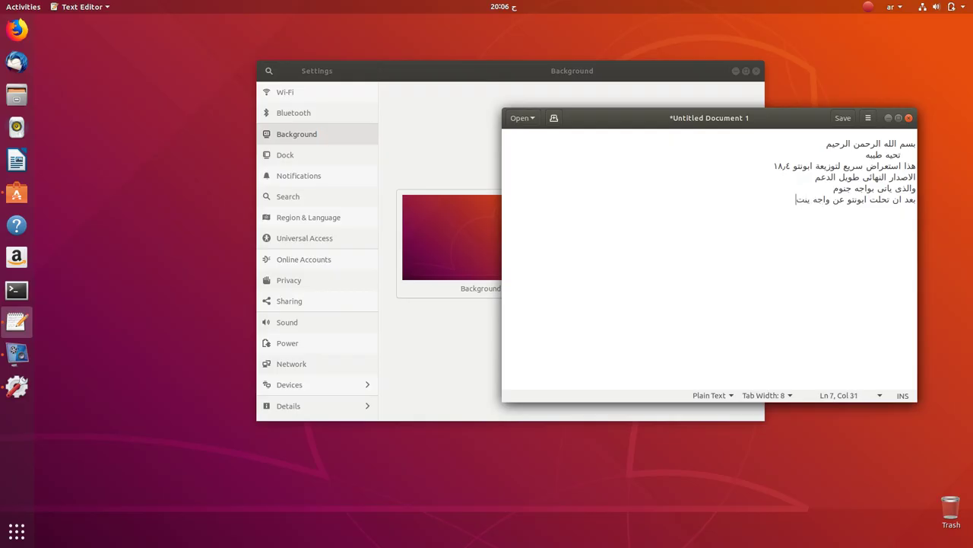
pyautogui.press('Return')
# Step: Minimize the text editor, browse the wallpapers available for the desktop background in Settings and cancel without choosing one
pyautogui.click(888, 118)
pyautogui.moveTo(543, 76); pyautogui.dragTo(517, 65)
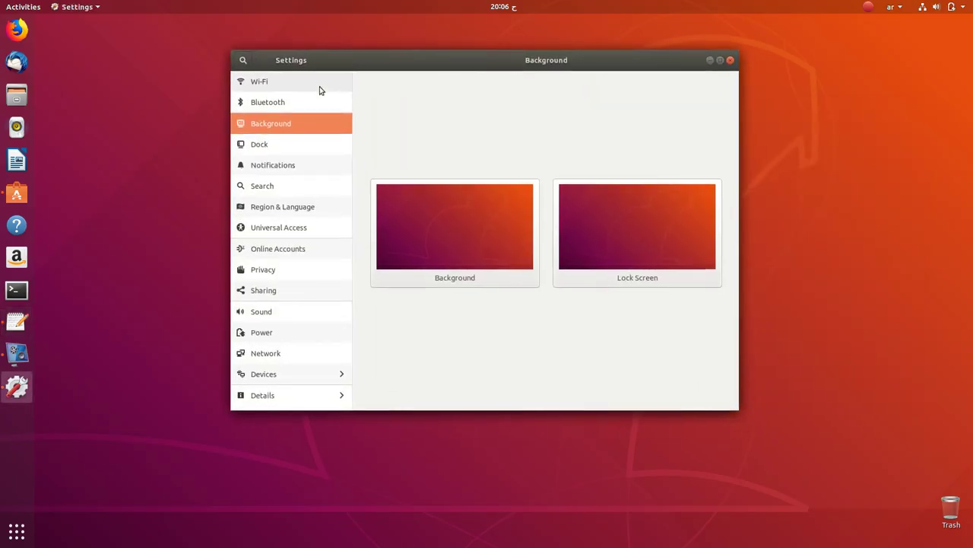
pyautogui.click(445, 240)
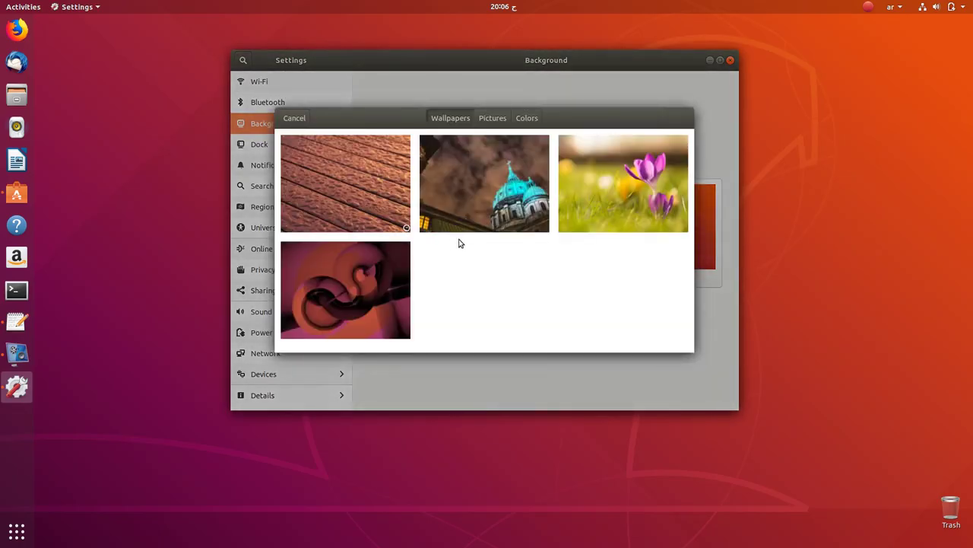
pyautogui.scroll(-10, 486, 241)
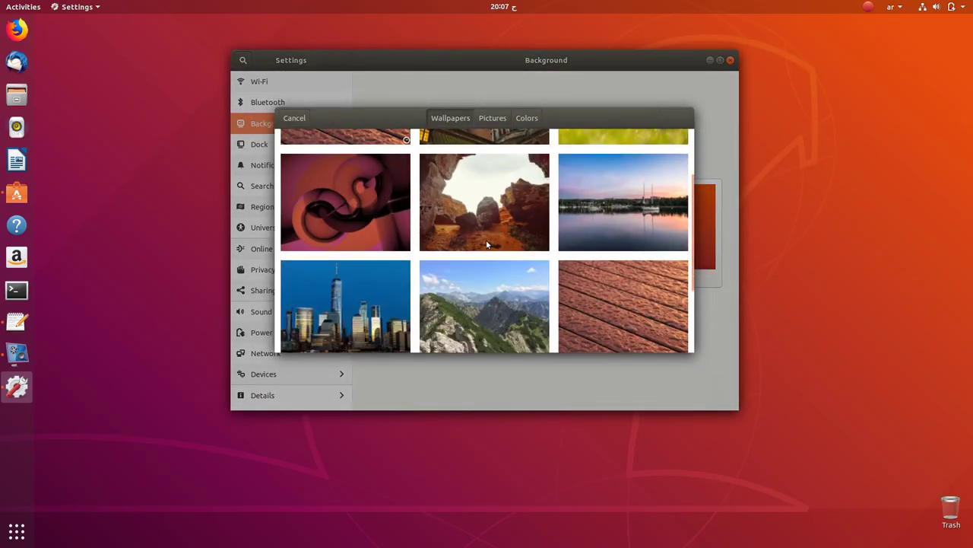
pyautogui.scroll(8, 487, 244)
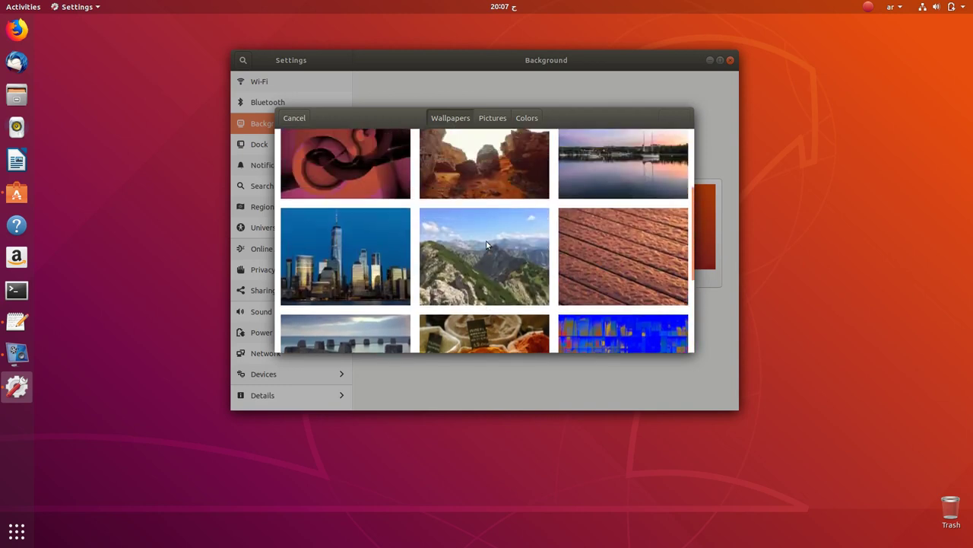
pyautogui.click(293, 117)
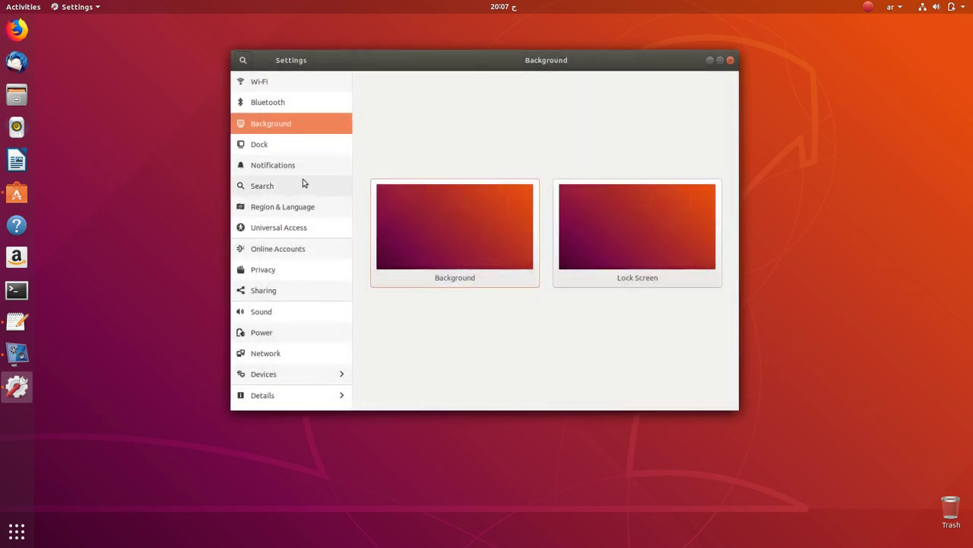
# Step: Set the Dock's icon size to 28 in the Dock settings
pyautogui.click(277, 147)
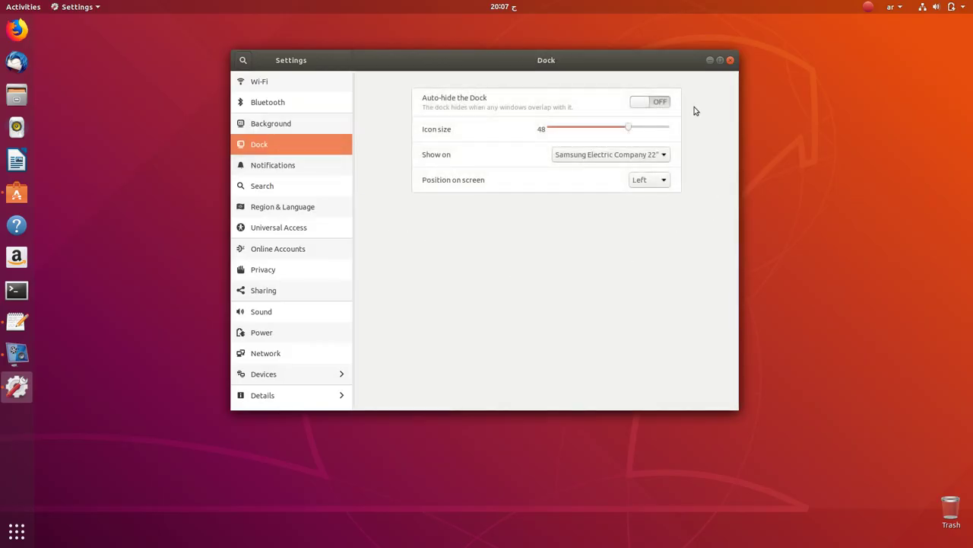
pyautogui.moveTo(684, 60); pyautogui.dragTo(756, 89)
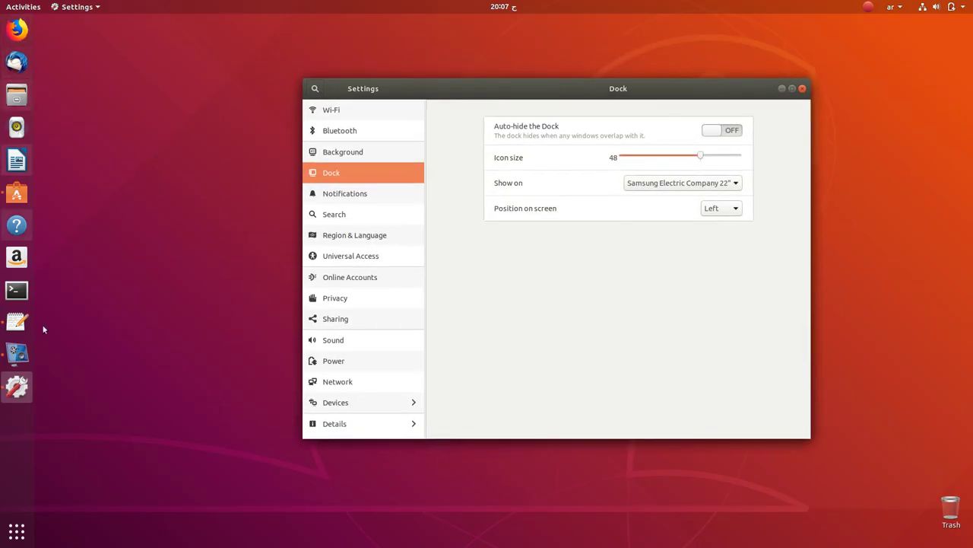
pyautogui.moveTo(655, 158); pyautogui.dragTo(649, 156)
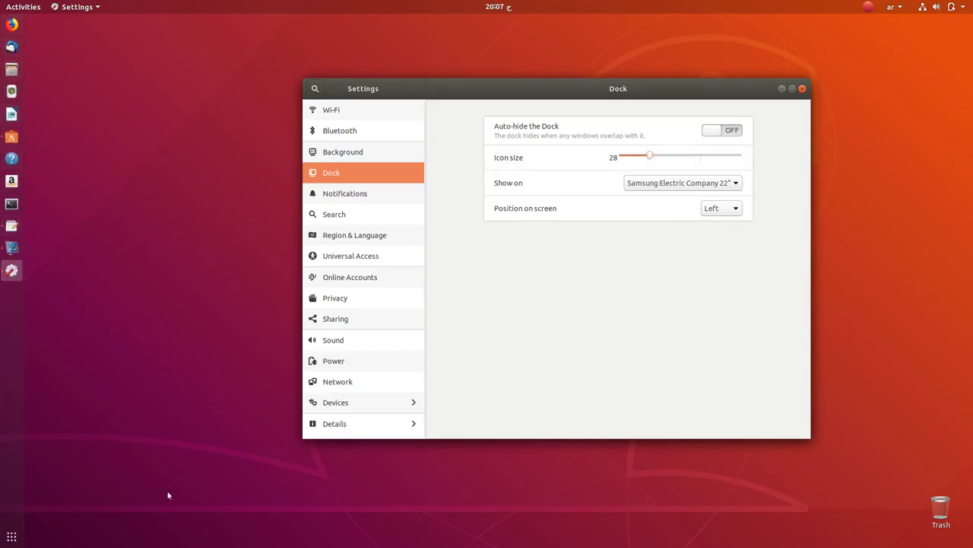
# Step: Set the Dock's position on screen to Right and return it to Left
pyautogui.click(735, 210)
pyautogui.click(732, 221)
pyautogui.click(732, 210)
pyautogui.click(728, 221)
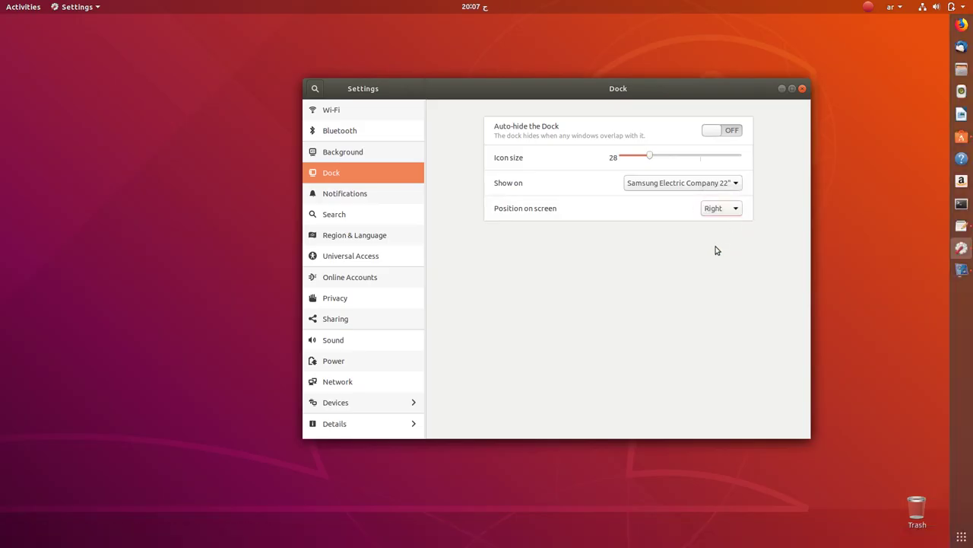
pyautogui.click(716, 210)
pyautogui.click(714, 180)
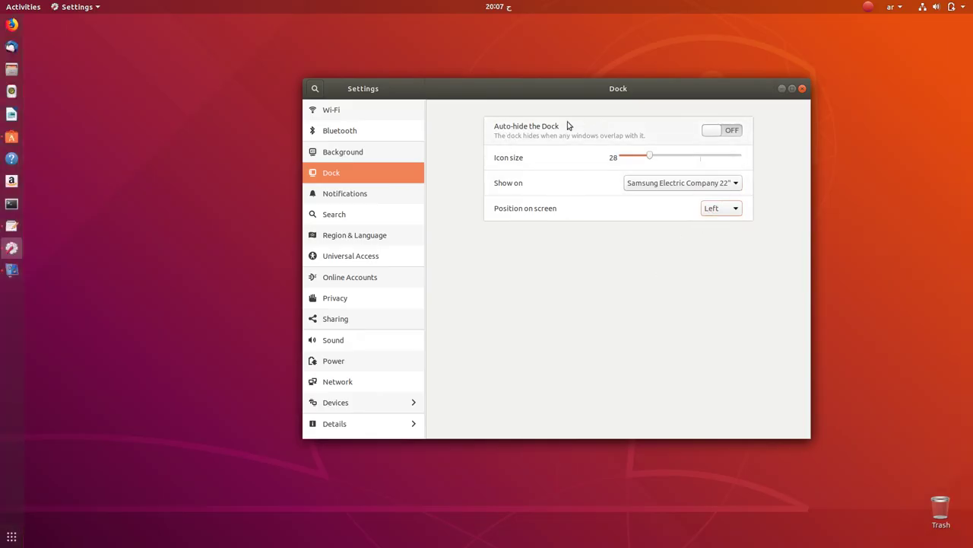
# Step: Turn on auto-hide for the Dock, try it by moving the Settings window, and turn it off again
pyautogui.click(740, 132)
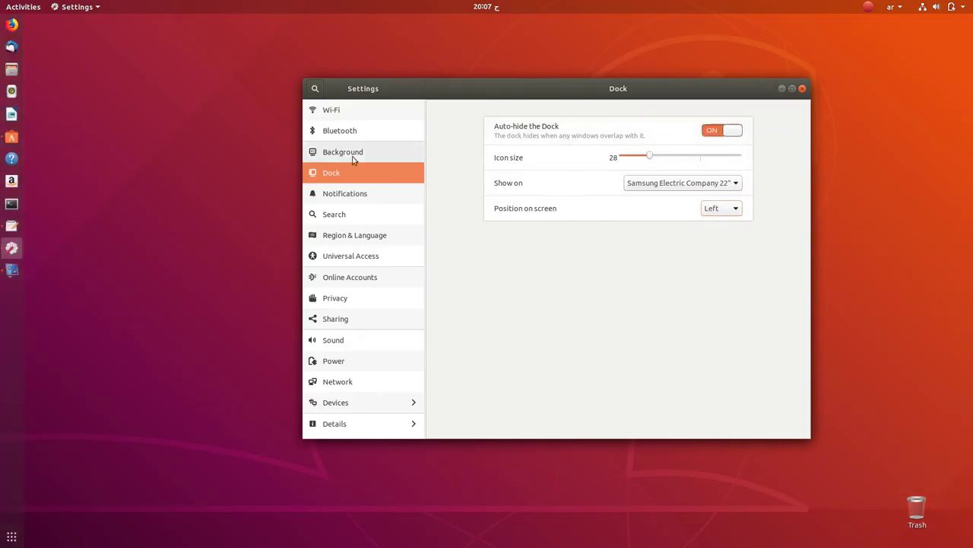
pyautogui.click(226, 197)
pyautogui.moveTo(547, 90)
pyautogui.mouseDown()
pyautogui.moveTo(41, 98)
pyautogui.moveTo(589, 144)
pyautogui.moveTo(280, 99)
pyautogui.moveTo(115, 91)
pyautogui.moveTo(540, 75)
pyautogui.moveTo(161, 105)
pyautogui.moveTo(562, 99)
pyautogui.mouseUp()
pyautogui.click(721, 123)
# Step: Review the per-application entries in the Notifications settings and the sources in the Search settings
pyautogui.click(342, 205)
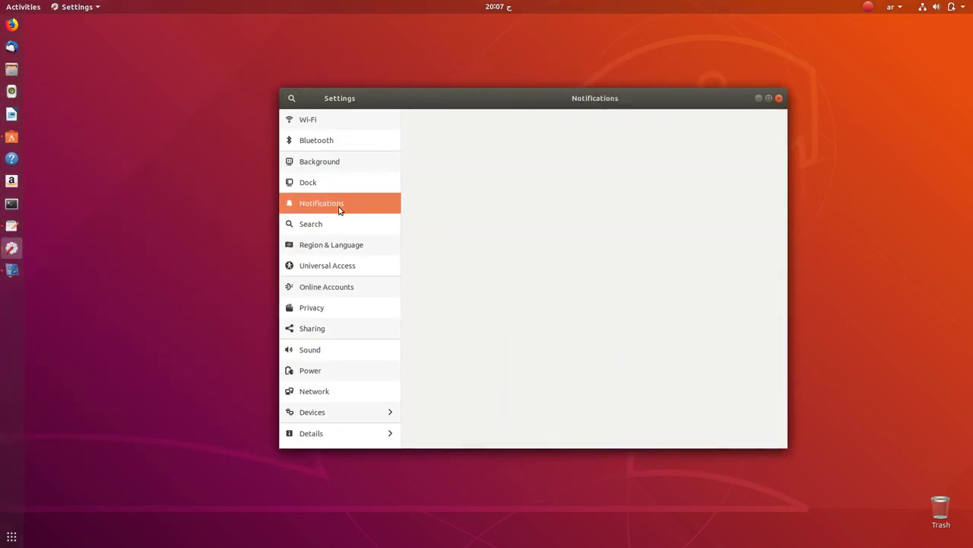
pyautogui.scroll(-1, 626, 244)
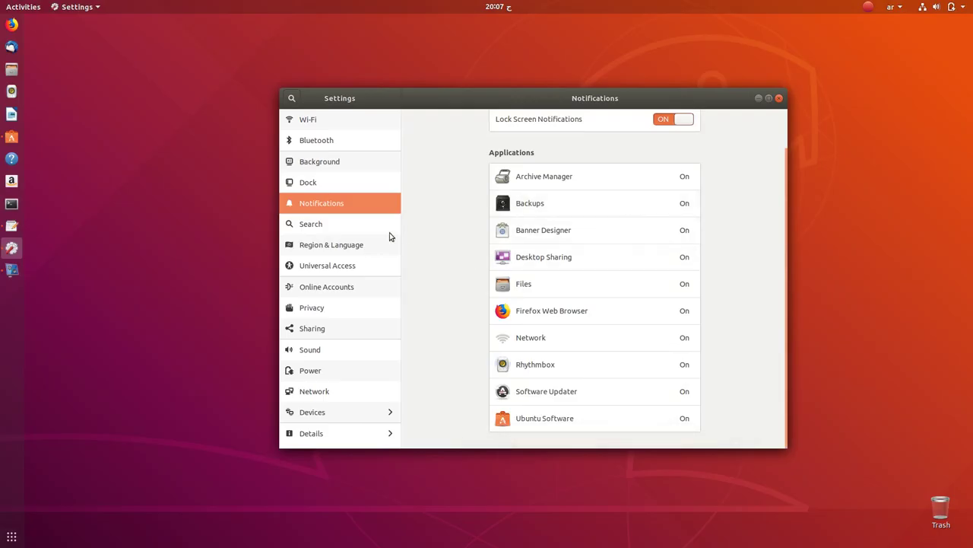
pyautogui.click(367, 227)
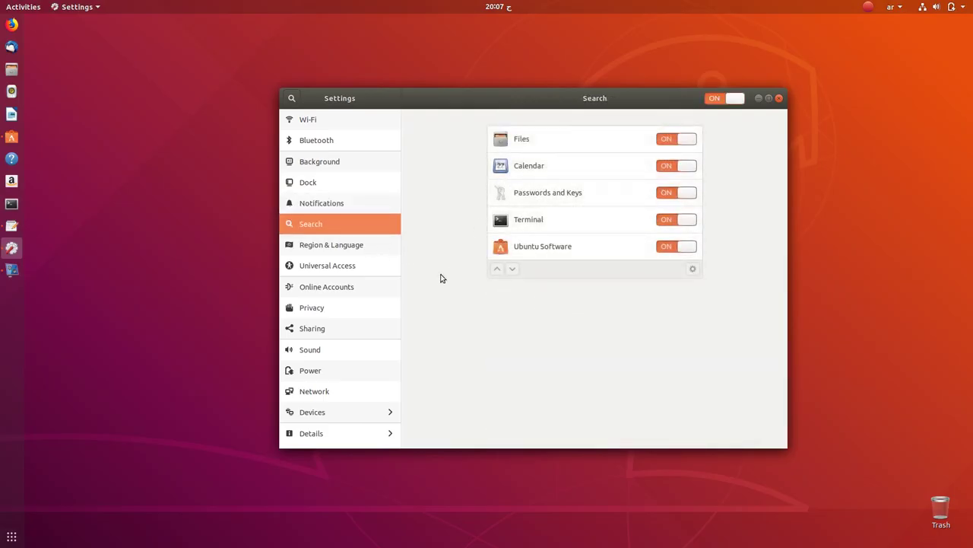
# Step: Examine the Region & Language settings, including the input source options
pyautogui.click(352, 251)
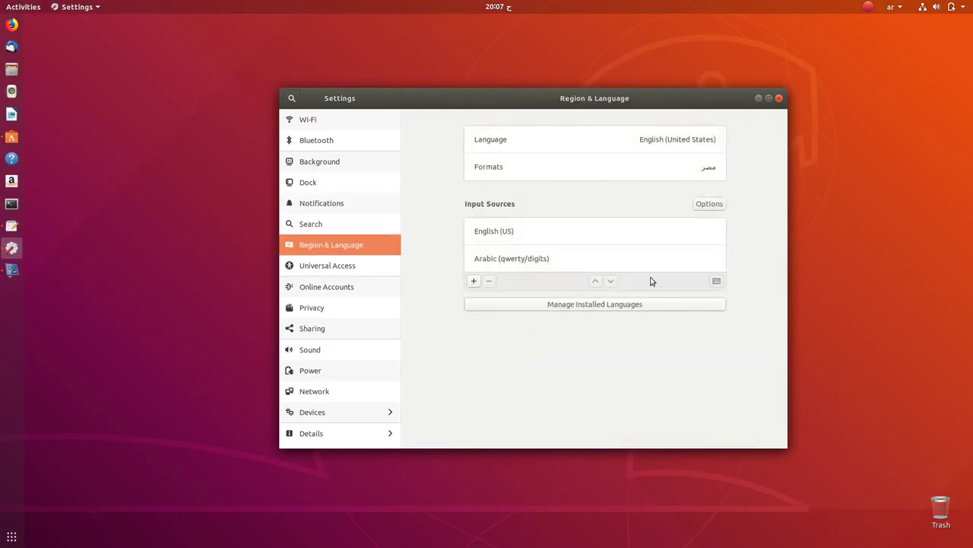
pyautogui.click(709, 204)
pyautogui.click(625, 218)
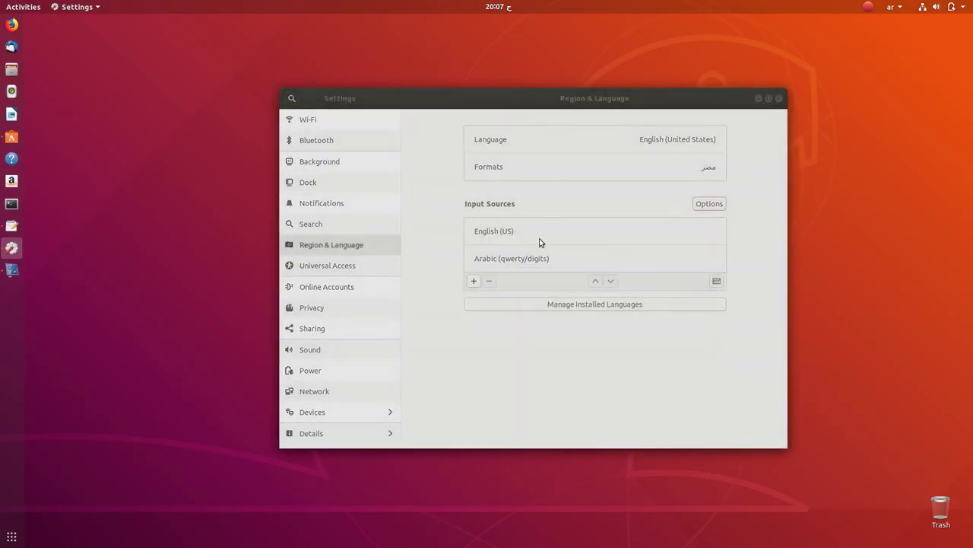
# Step: Look through the Universal Access settings for seeing, hearing and typing aids
pyautogui.click(350, 266)
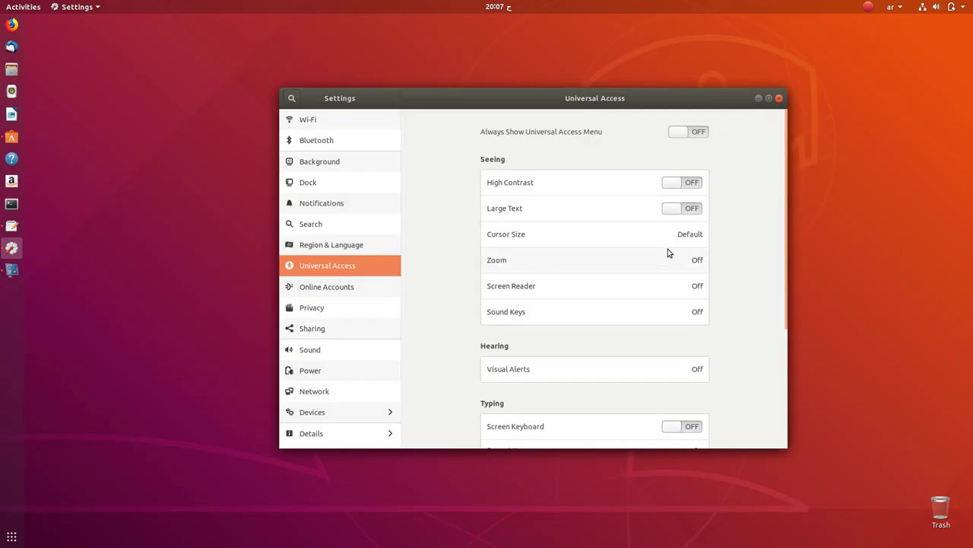
pyautogui.scroll(-5, 667, 253)
pyautogui.scroll(5, 664, 251)
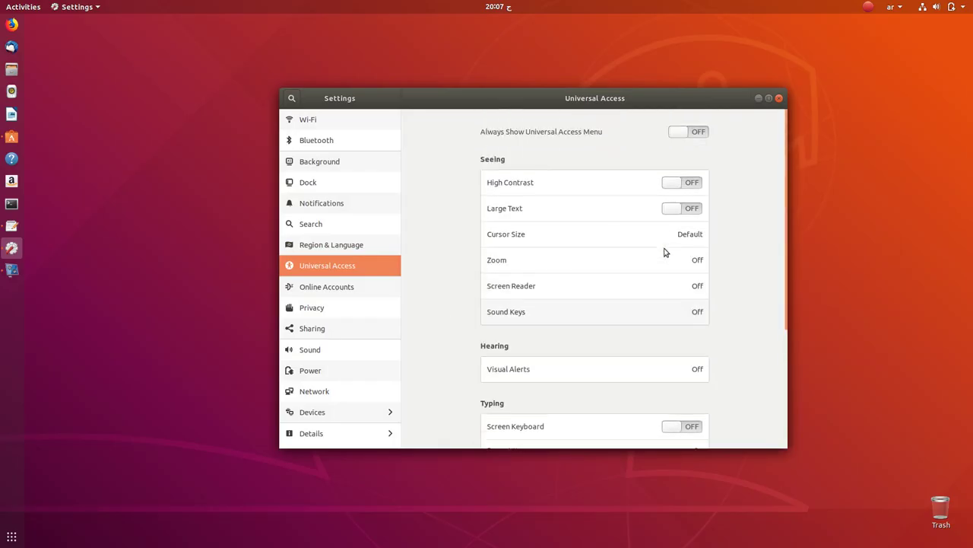
# Step: Look over the account providers in Online Accounts and the Privacy settings
pyautogui.click(306, 296)
pyautogui.scroll(-2, 552, 281)
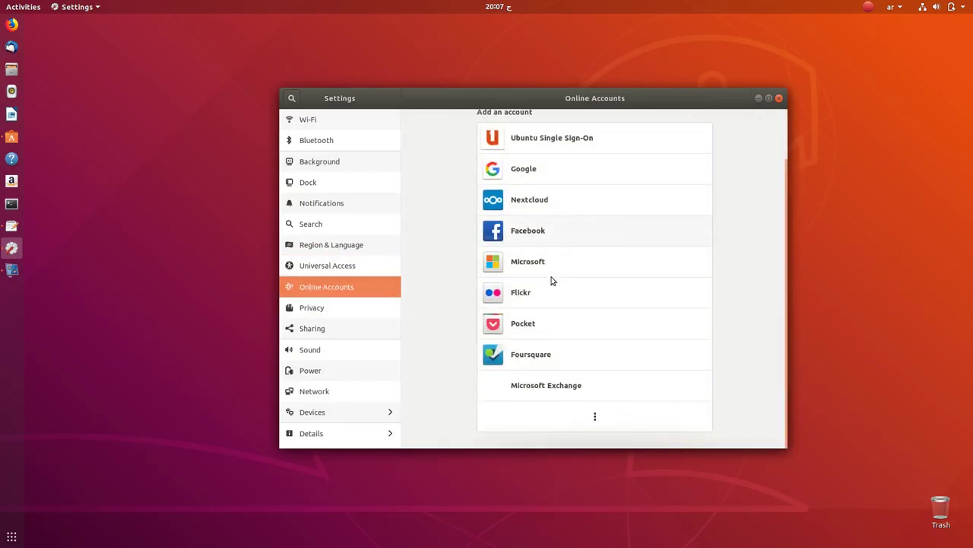
pyautogui.scroll(2, 552, 281)
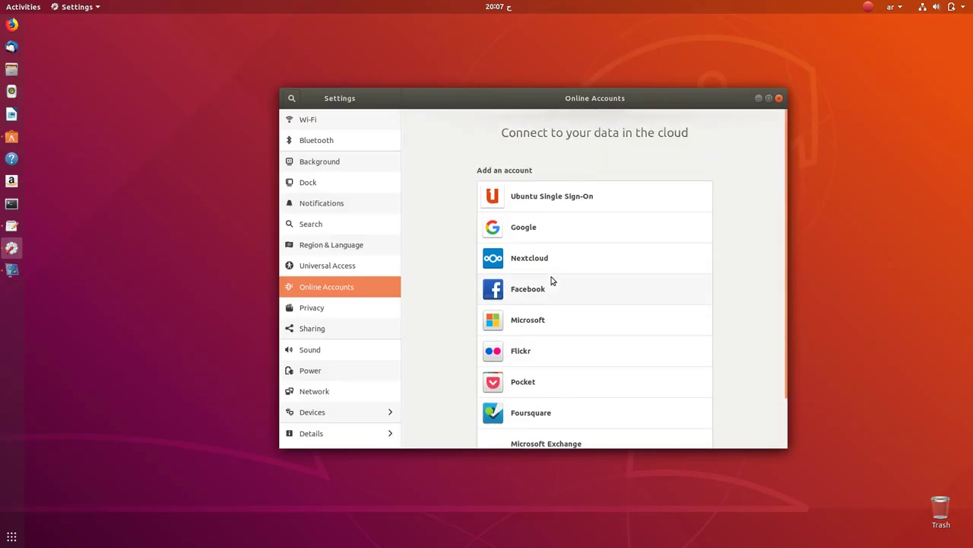
pyautogui.click(328, 309)
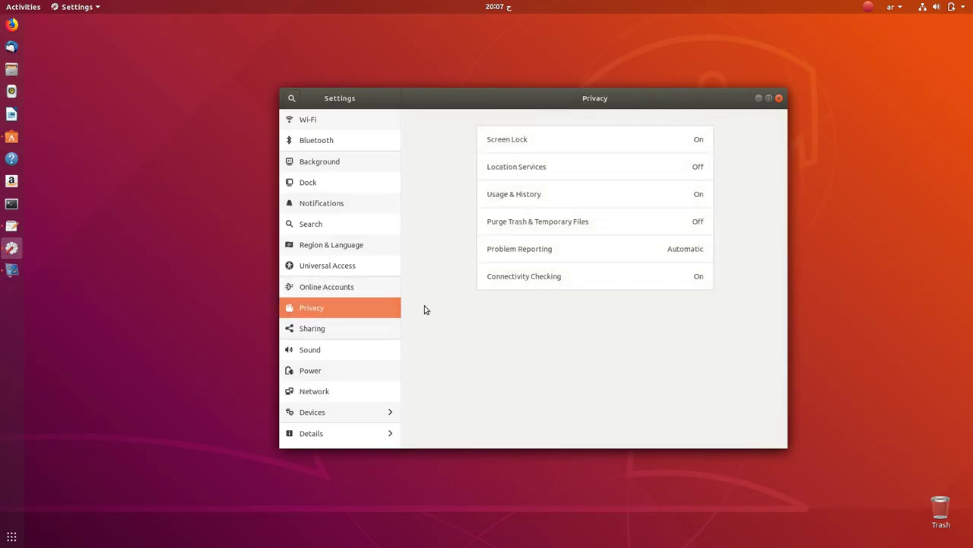
# Step: Lower the output volume slightly in the Sound settings and look through the input, sound effects and applications options
pyautogui.click(383, 350)
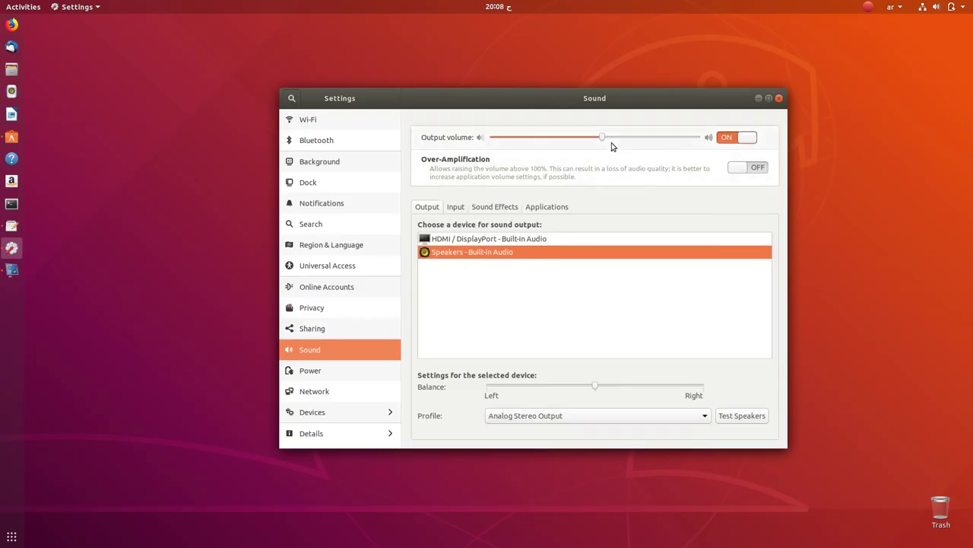
pyautogui.moveTo(604, 138)
pyautogui.mouseDown()
pyautogui.moveTo(699, 144)
pyautogui.moveTo(589, 148)
pyautogui.mouseUp()
pyautogui.click(456, 207)
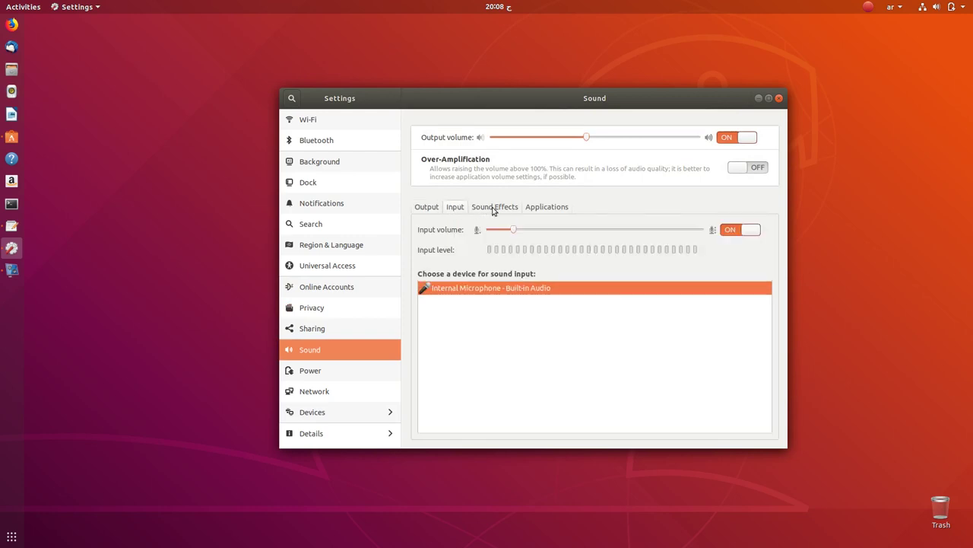
pyautogui.click(499, 208)
pyautogui.click(539, 208)
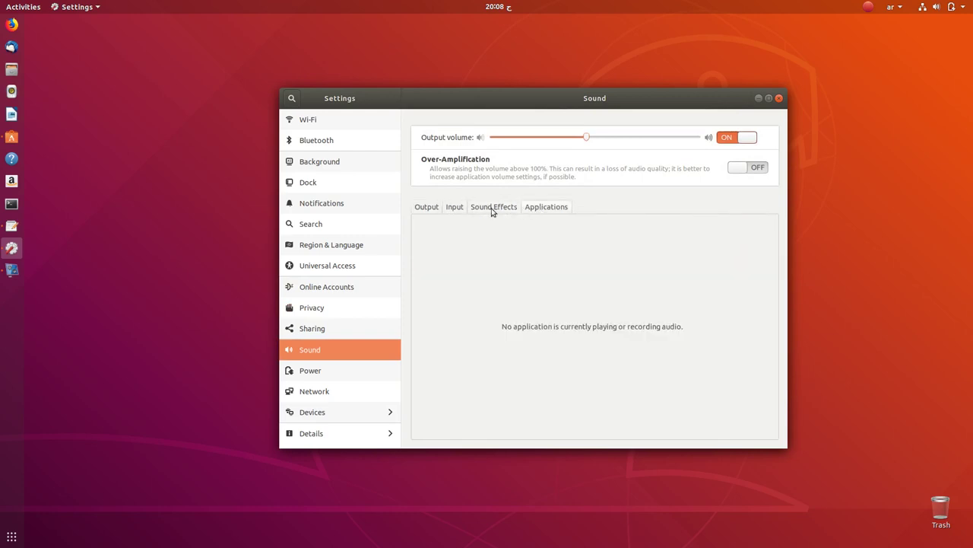
pyautogui.click(423, 209)
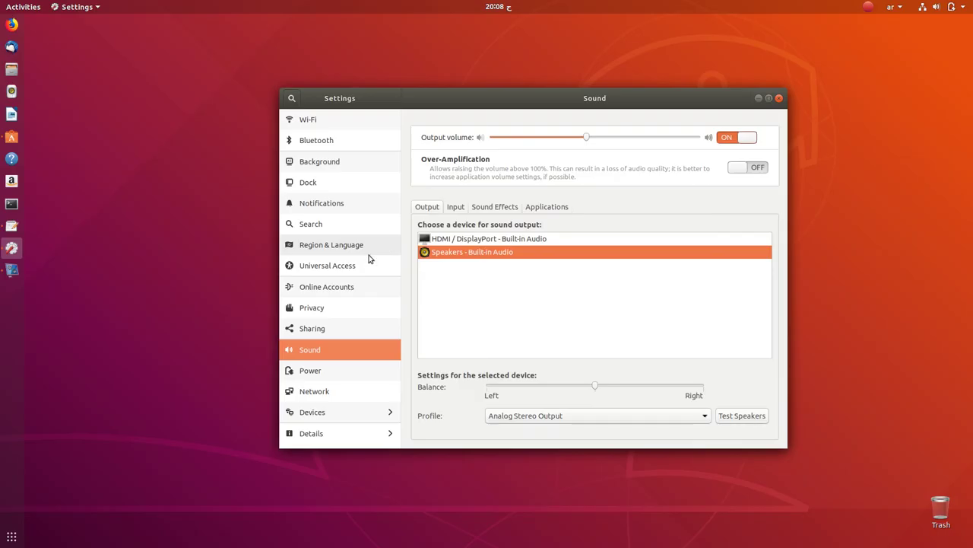
# Step: Look through the Power settings, including screen brightness and the blank screen delay options, and view the Network settings
pyautogui.click(361, 373)
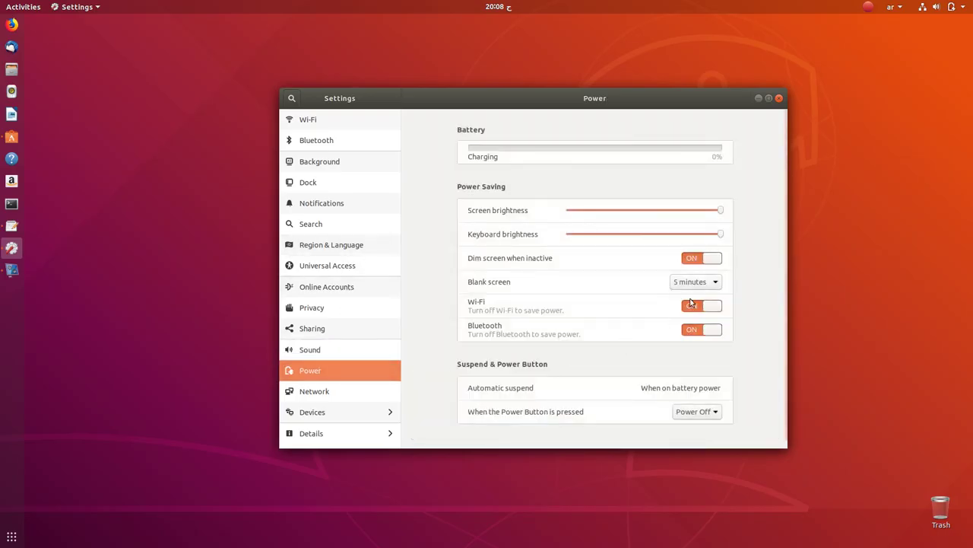
pyautogui.moveTo(634, 215); pyautogui.dragTo(717, 219)
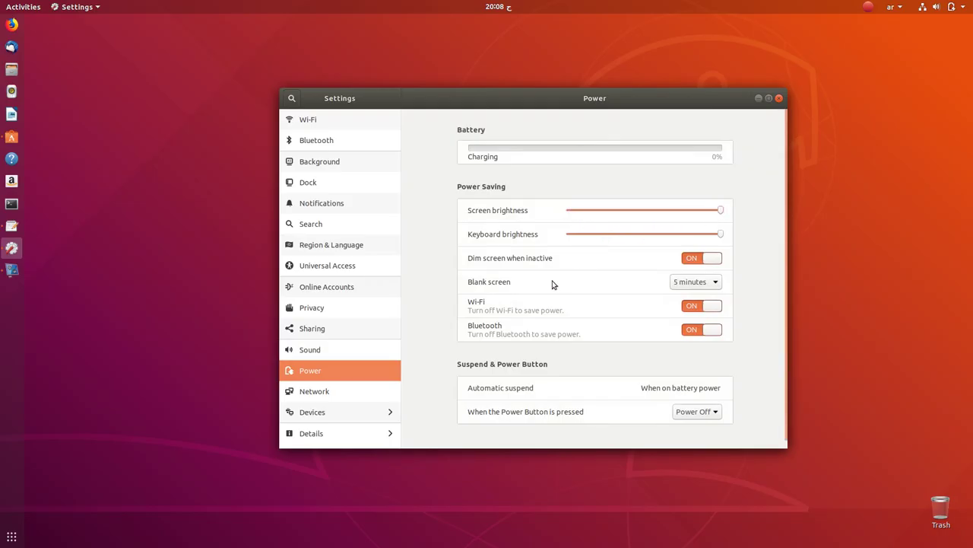
pyautogui.click(720, 285)
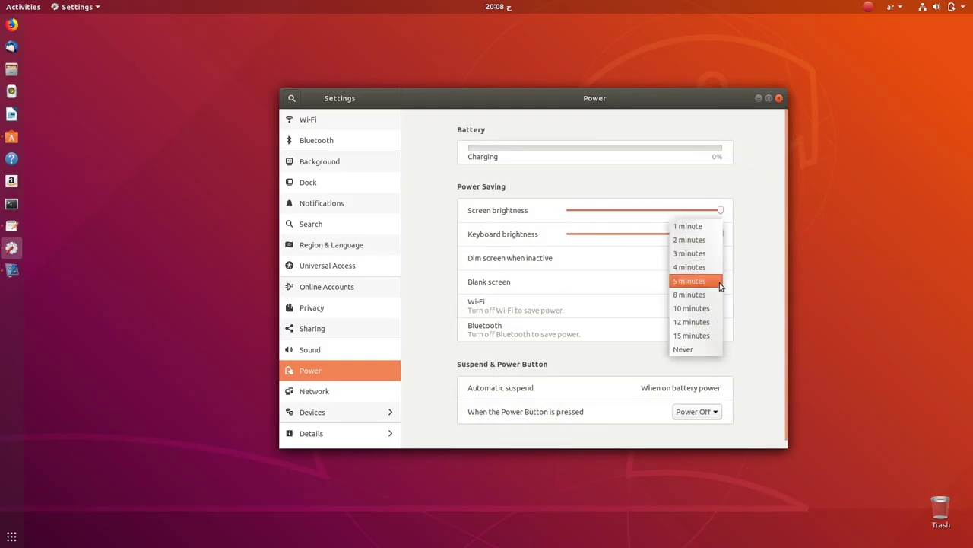
pyautogui.click(720, 282)
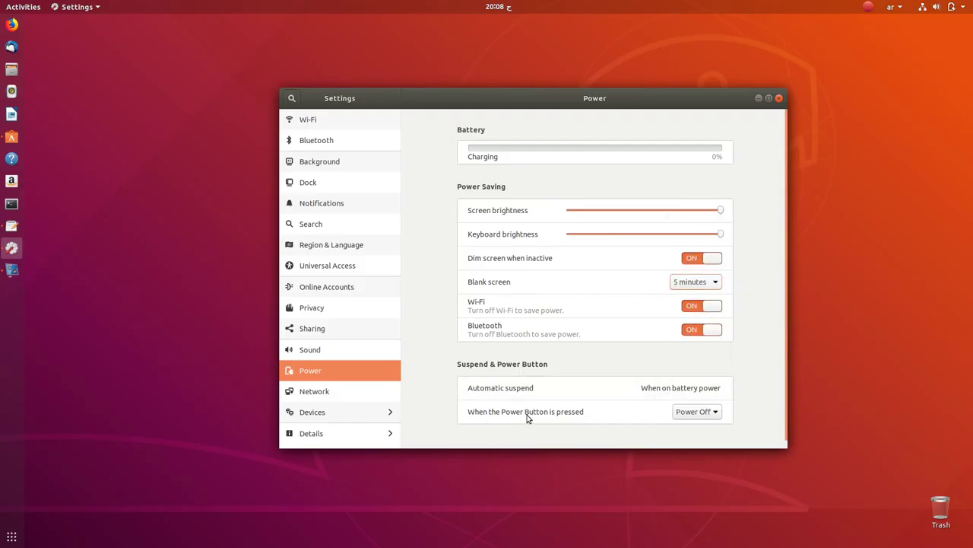
pyautogui.click(335, 393)
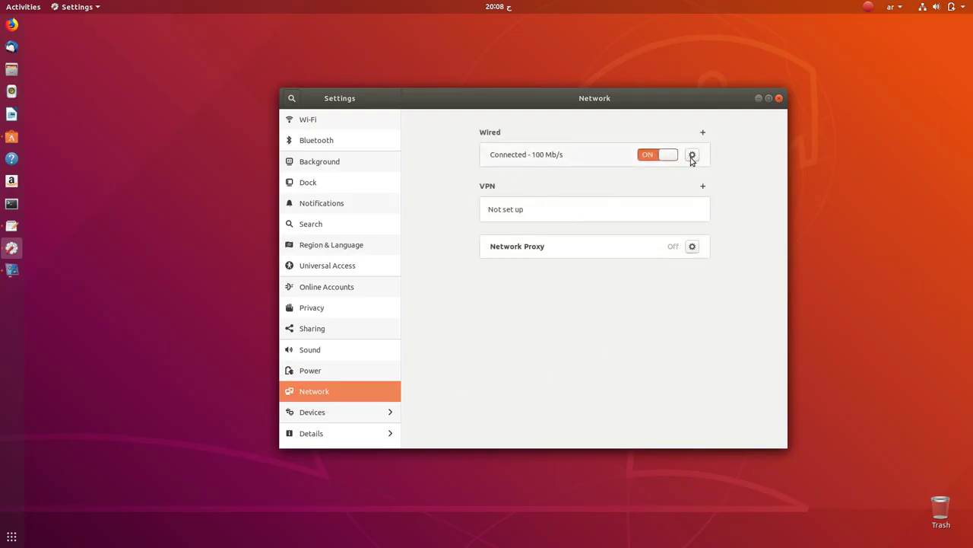
# Step: Examine the Displays settings under Devices, including the resolution options
pyautogui.click(344, 414)
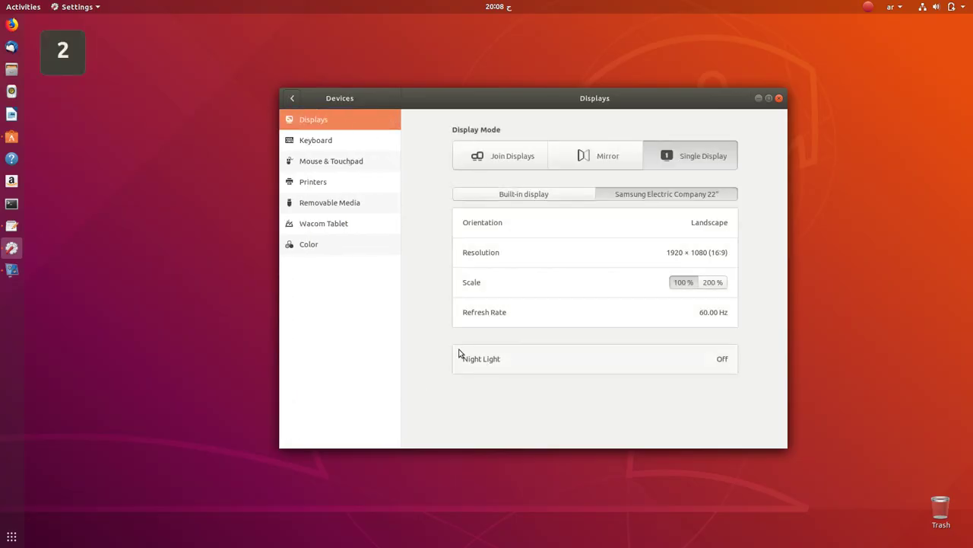
pyautogui.click(643, 258)
pyautogui.click(563, 418)
# Step: Try out Night Light by switching it on and off again, and close its settings
pyautogui.click(565, 368)
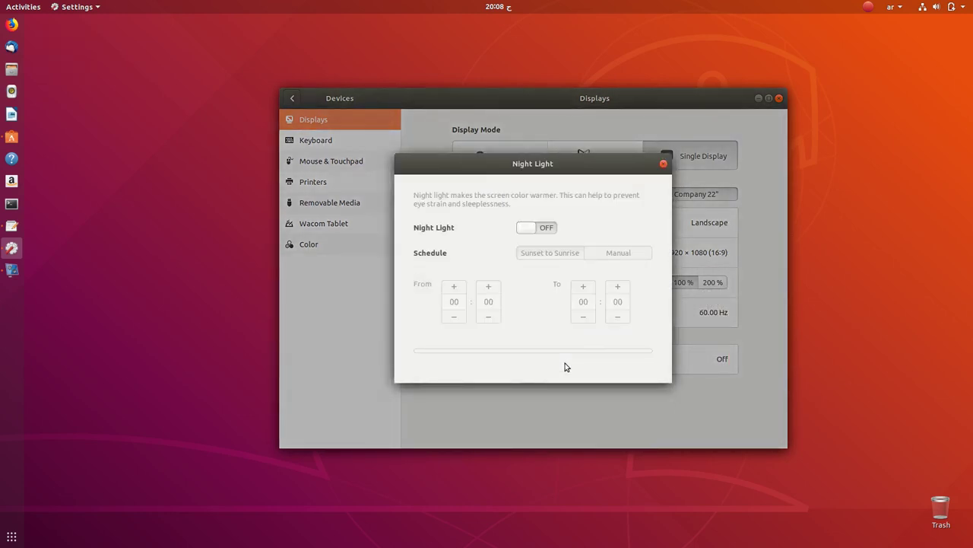
pyautogui.click(532, 229)
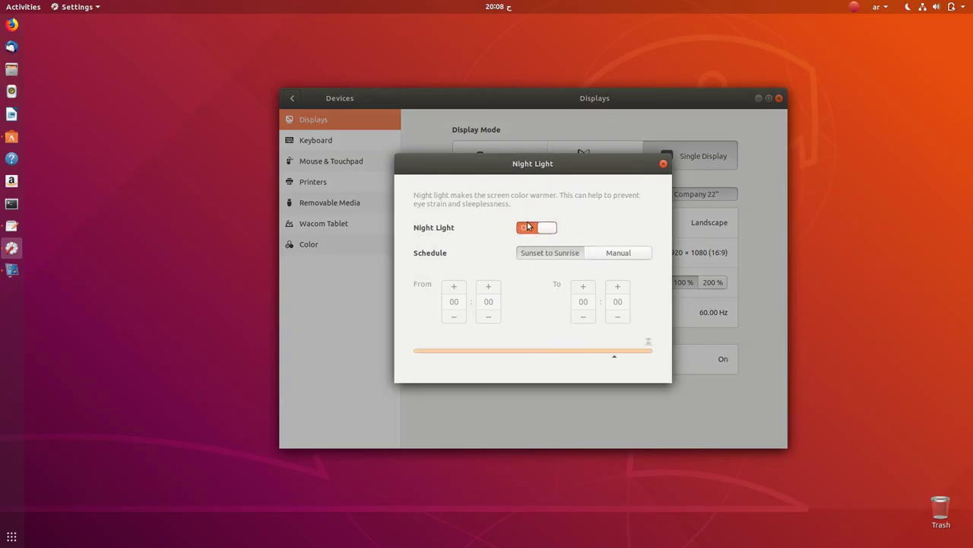
pyautogui.click(535, 230)
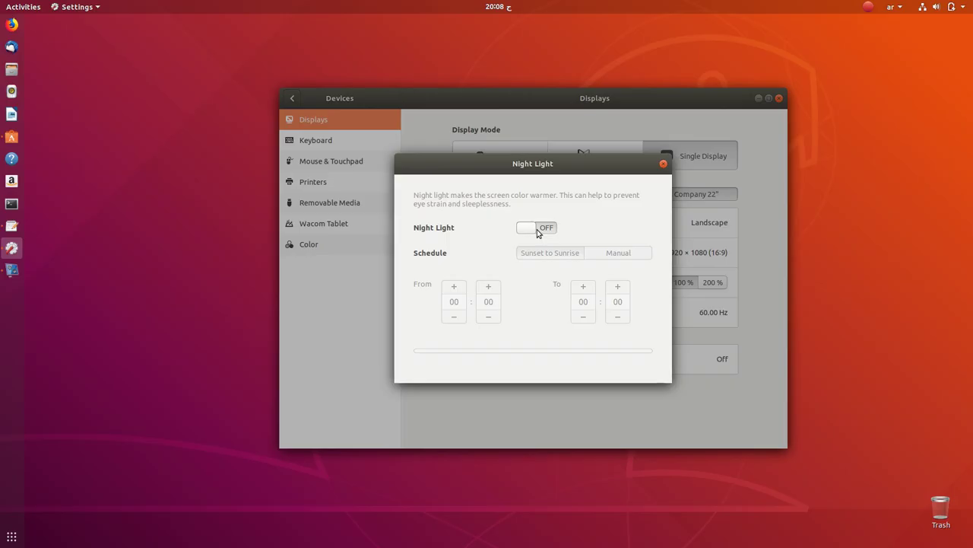
pyautogui.click(664, 164)
# Step: Preview the Mirror and Join Displays modes without applying either one
pyautogui.click(605, 158)
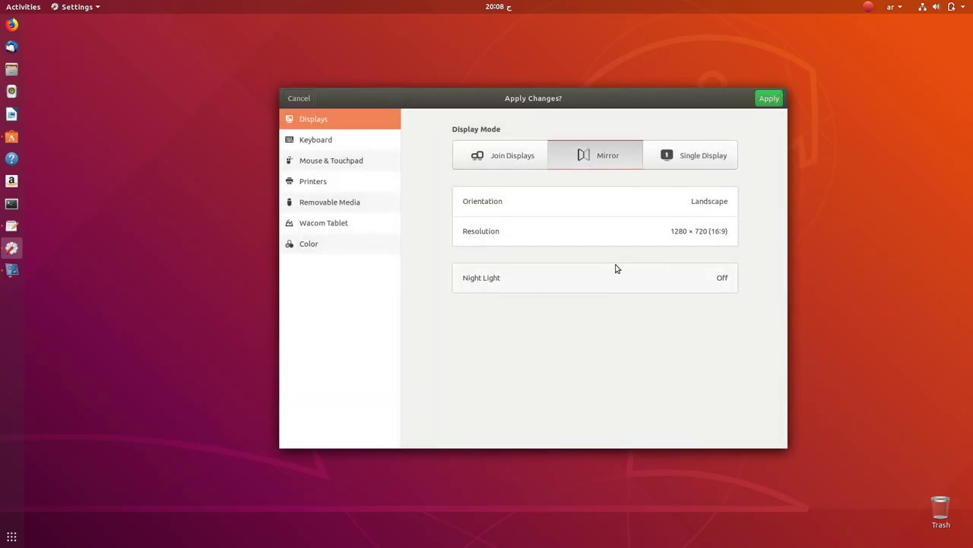
pyautogui.click(506, 156)
pyautogui.scroll(-3, 576, 317)
pyautogui.scroll(3, 576, 318)
# Step: Look through the list of keyboard shortcuts and the Mouse & Touchpad settings
pyautogui.click(355, 146)
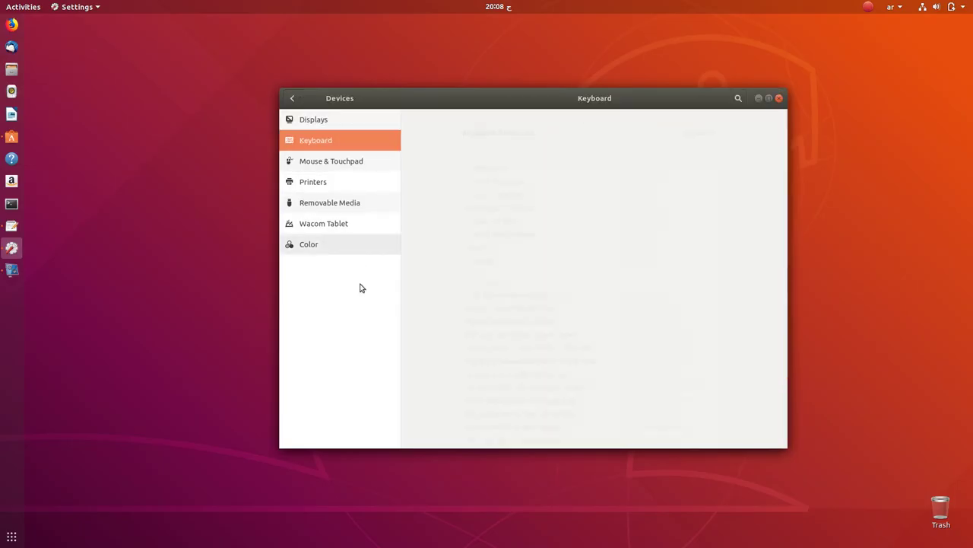
pyautogui.scroll(-15, 552, 299)
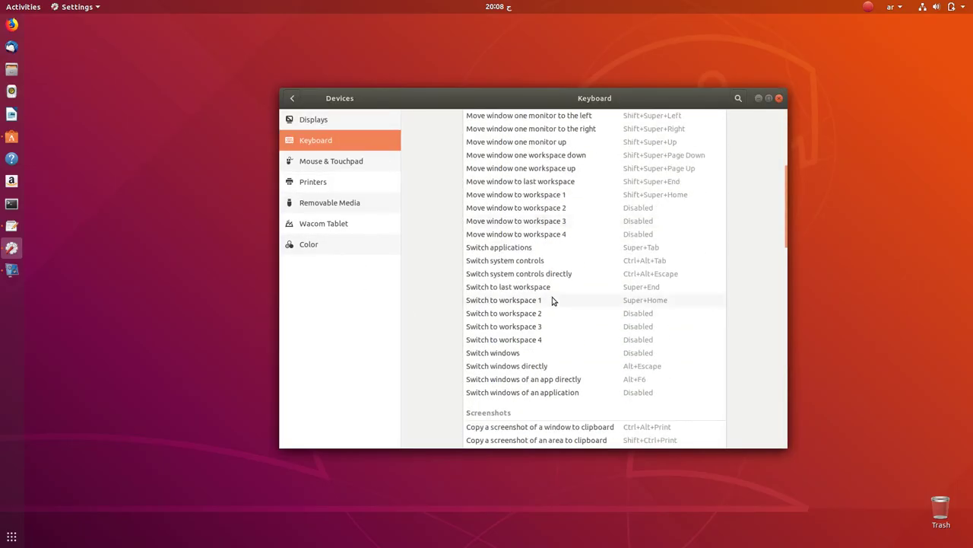
pyautogui.scroll(15, 553, 303)
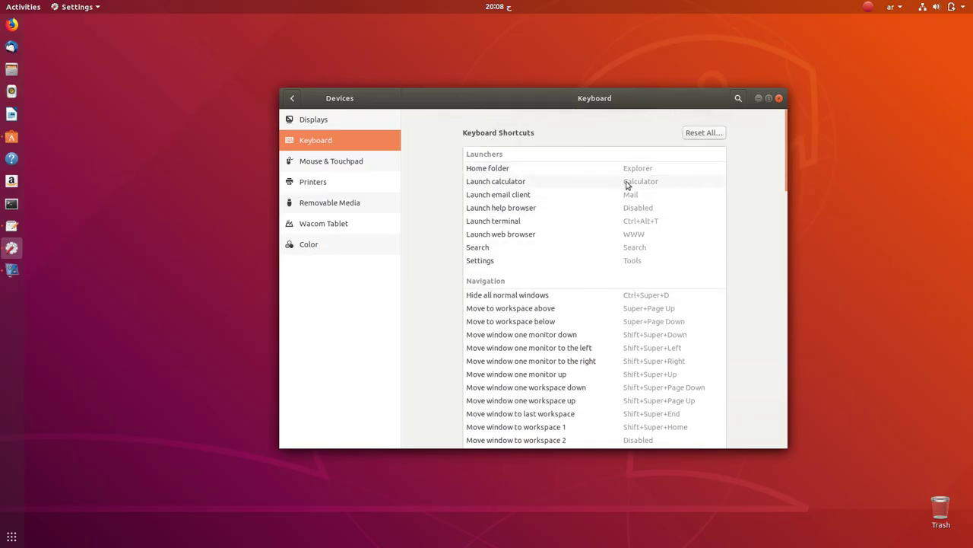
pyautogui.click(331, 162)
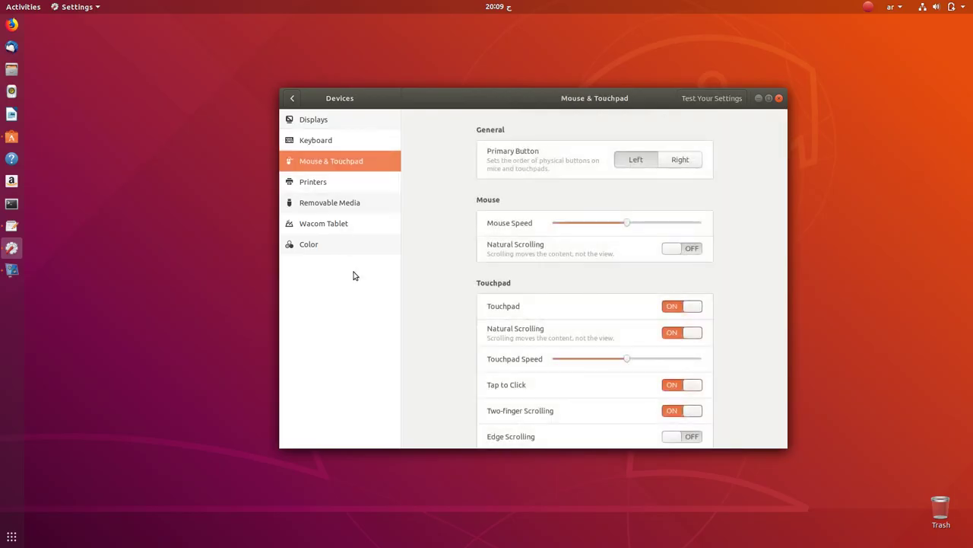
pyautogui.scroll(-1, 585, 299)
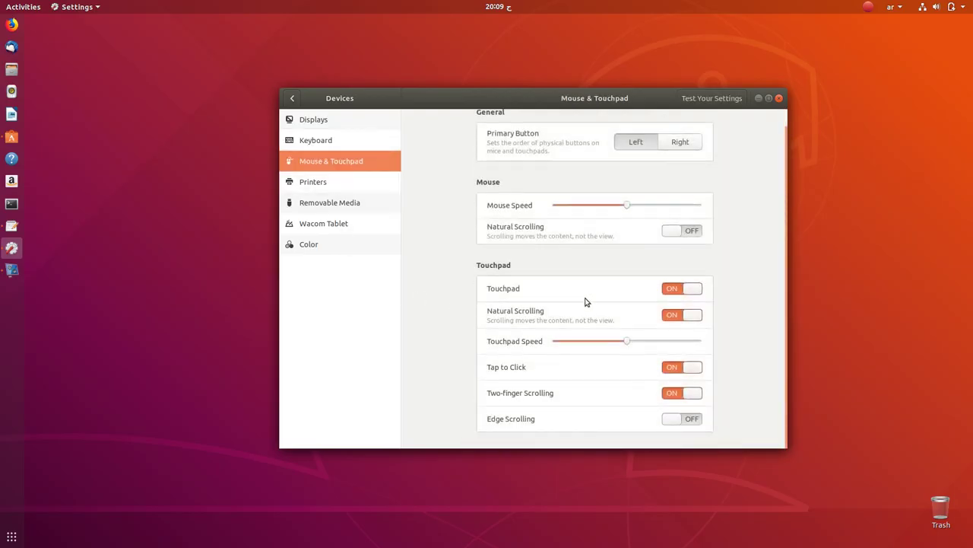
pyautogui.scroll(1, 585, 300)
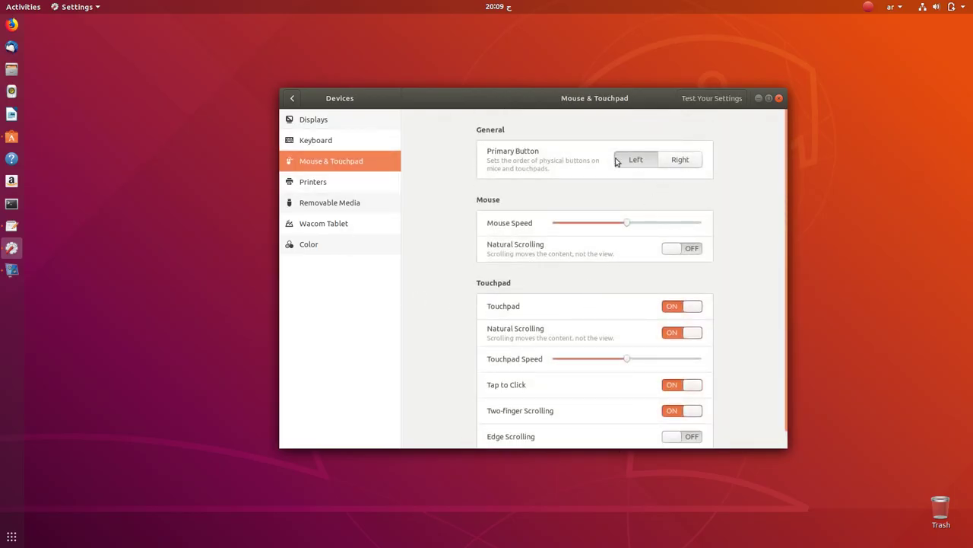
# Step: Look over the Printers, Removable Media, Wacom Tablet and Color settings
pyautogui.click(321, 189)
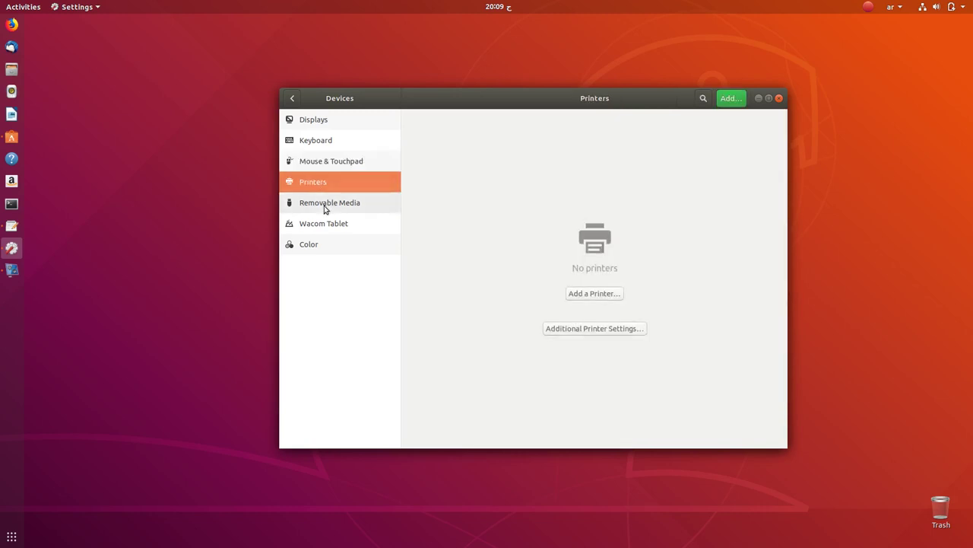
pyautogui.click(325, 205)
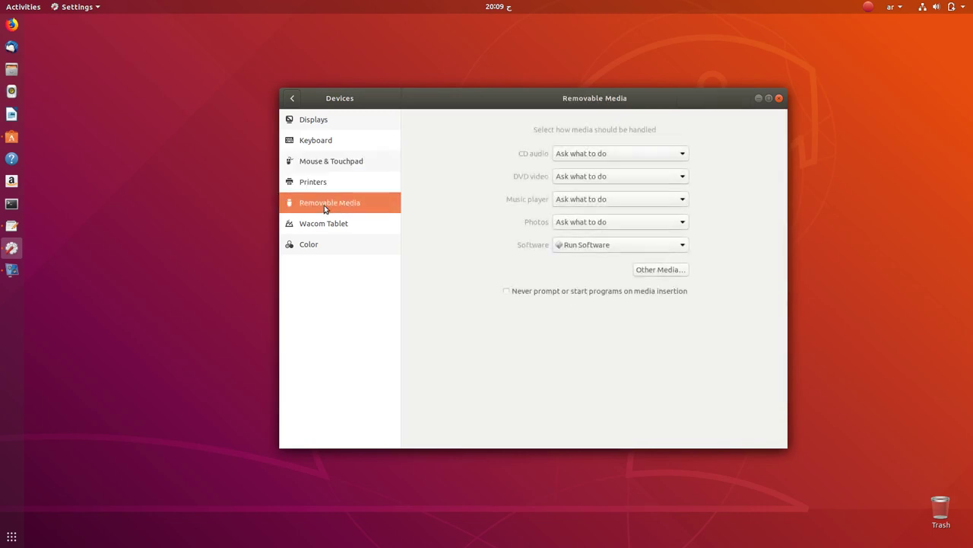
pyautogui.click(330, 229)
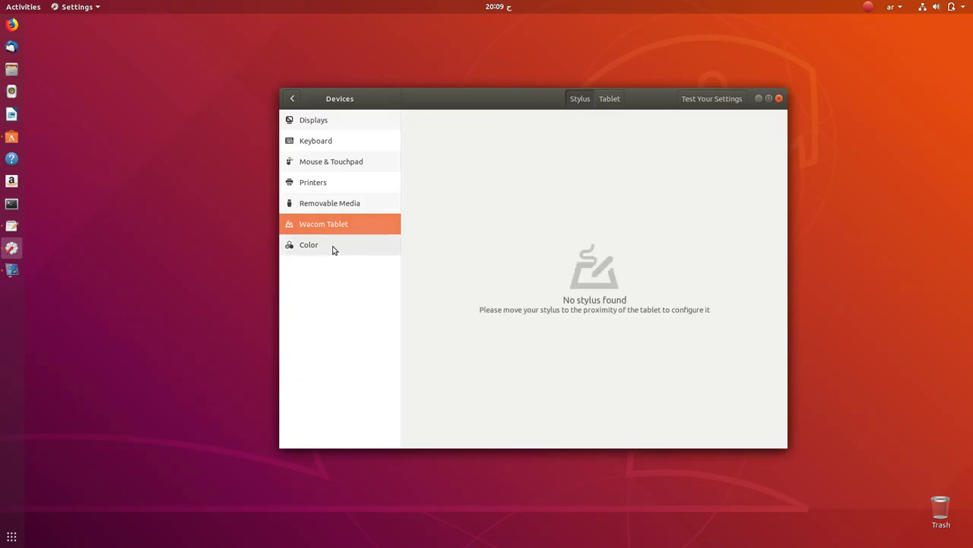
pyautogui.click(335, 251)
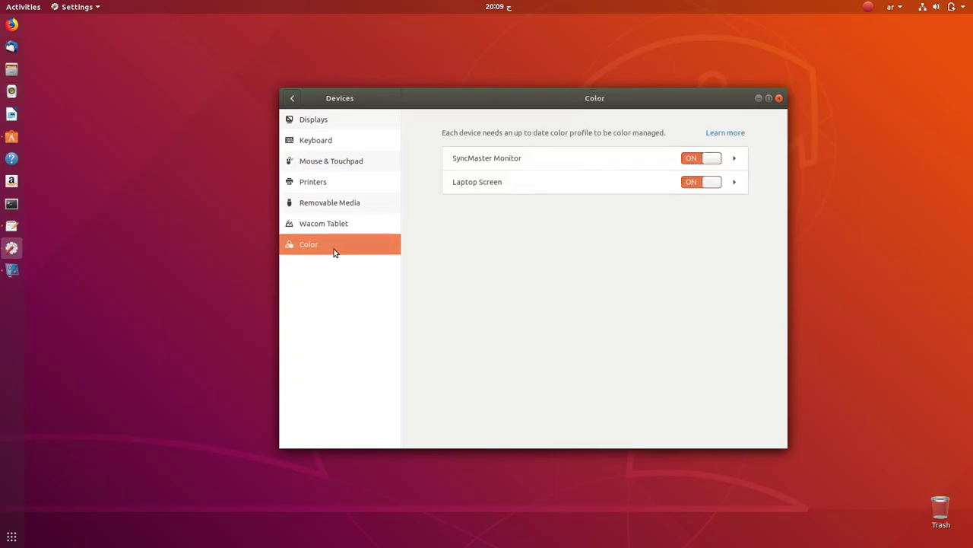
# Step: Examine the About, Date & Time, Users and Default Applications pages in the system Details
pyautogui.click(292, 99)
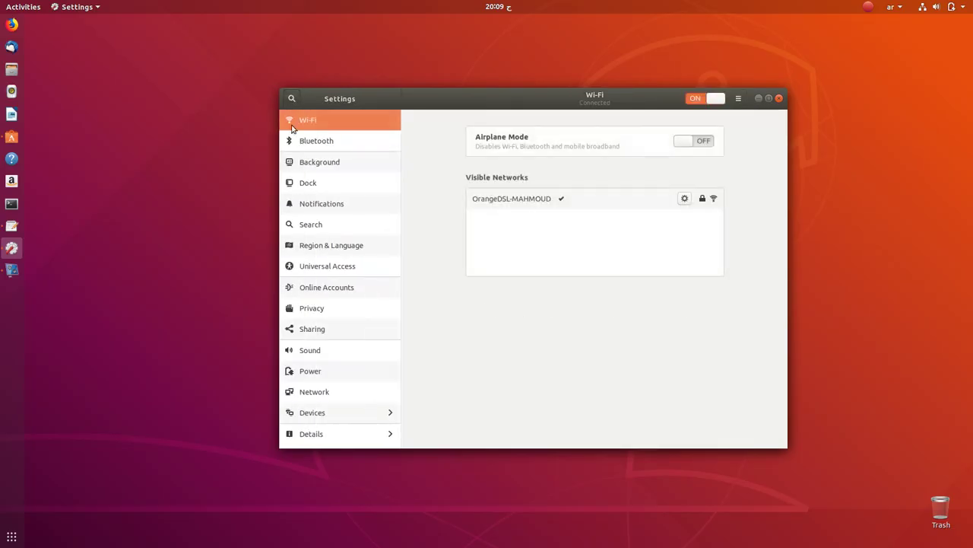
pyautogui.click(362, 435)
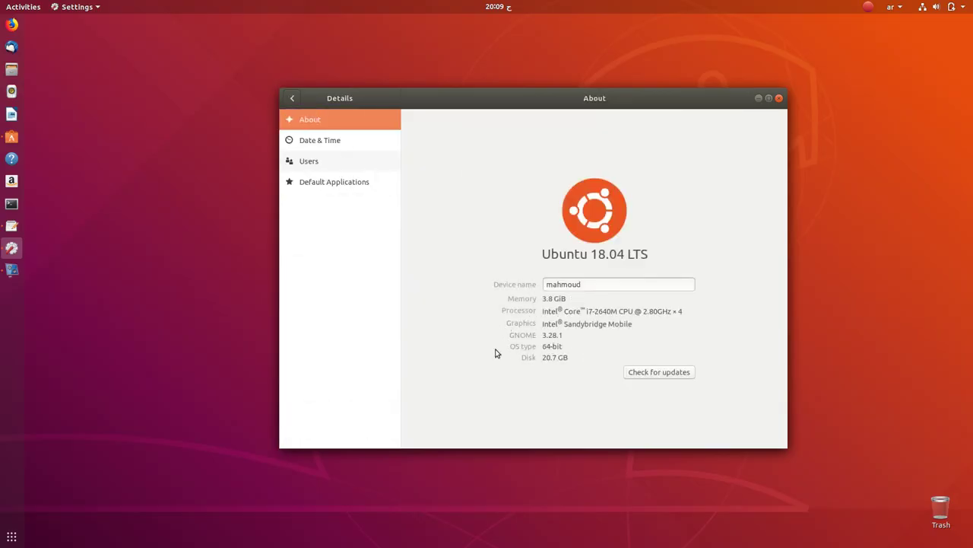
pyautogui.click(332, 143)
pyautogui.click(330, 164)
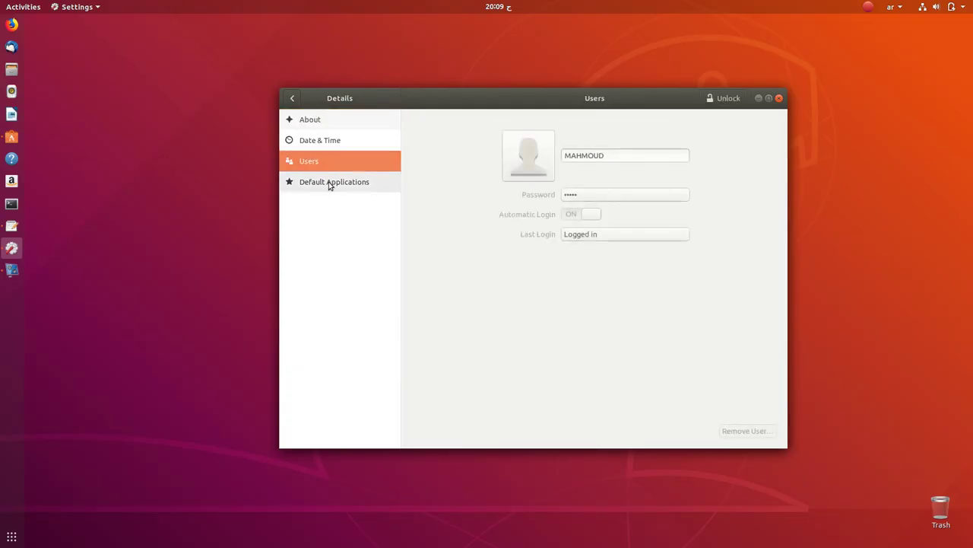
pyautogui.click(331, 186)
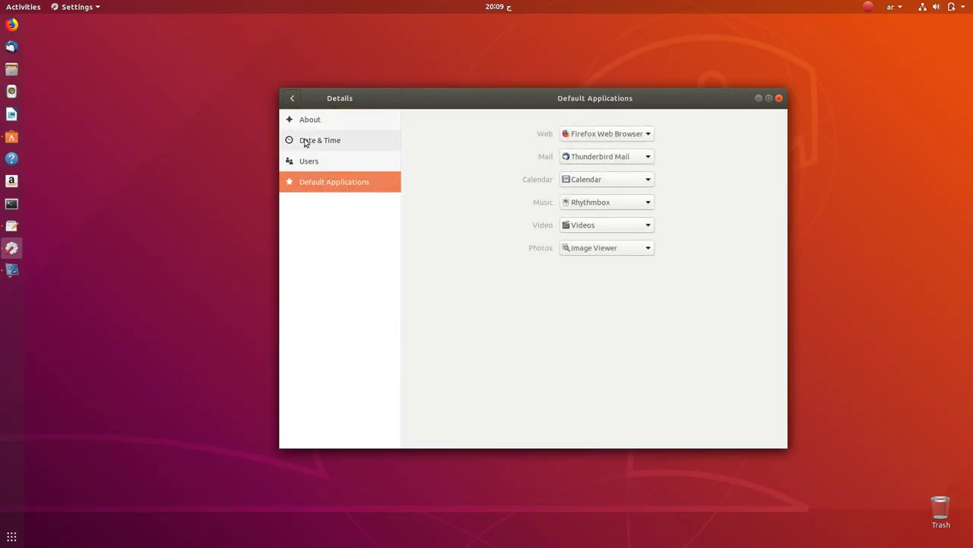
# Step: Return to the main Settings list and view the additional Wi-Fi network options
pyautogui.click(291, 99)
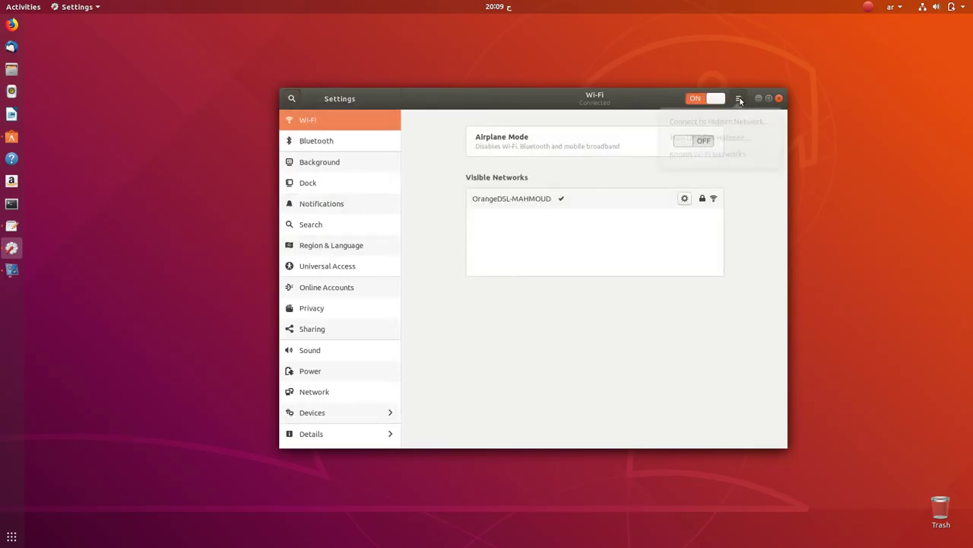
pyautogui.click(740, 101)
pyautogui.click(758, 182)
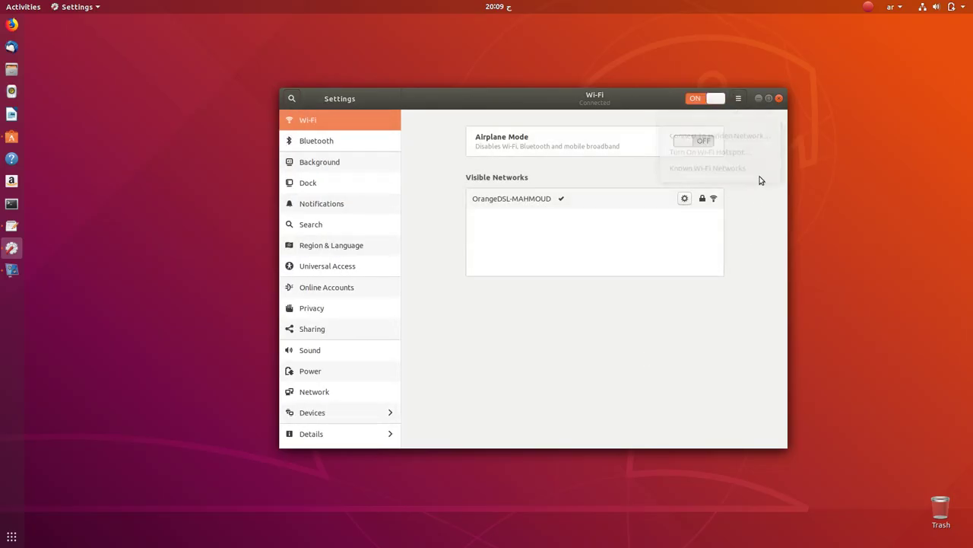
# Step: Maximize the Settings window, restore it to its normal size, and close it
pyautogui.click(769, 98)
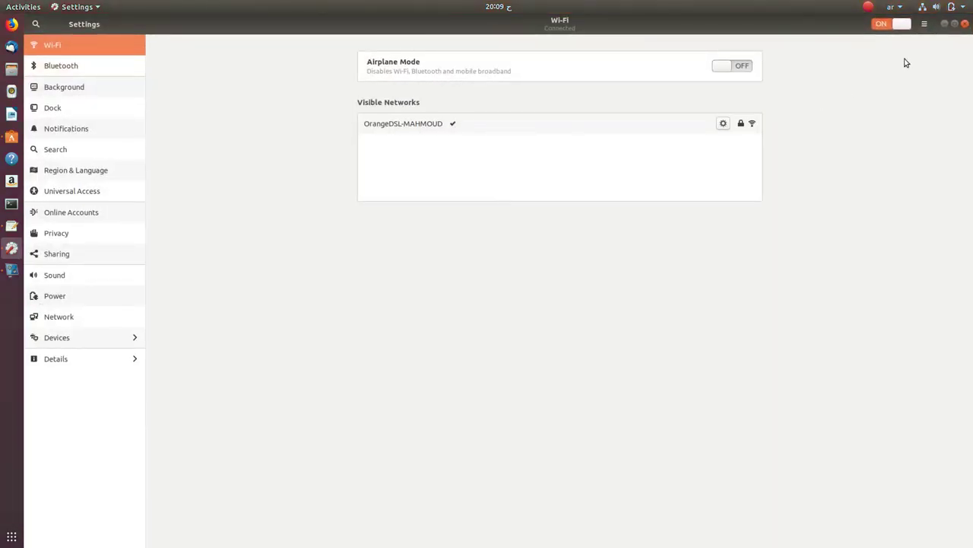
pyautogui.click(955, 24)
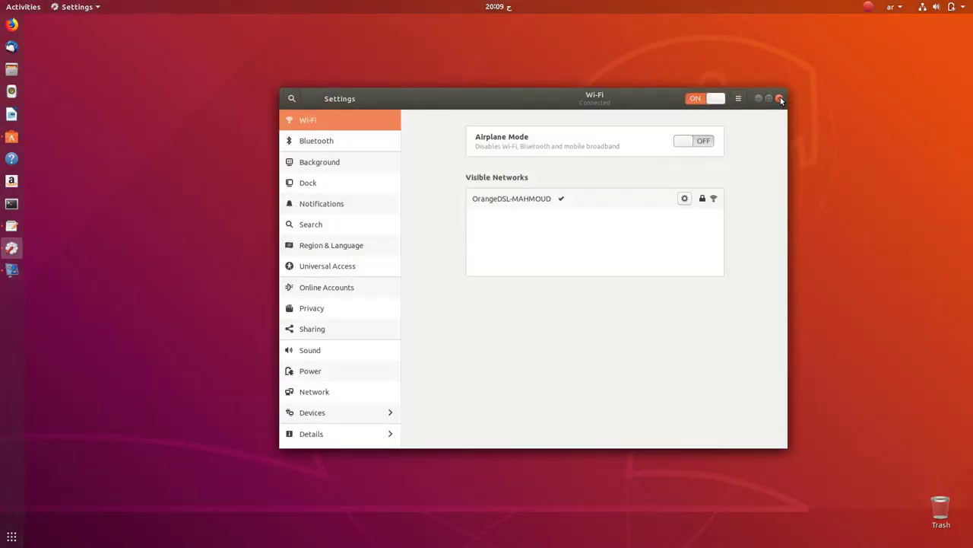
pyautogui.click(780, 98)
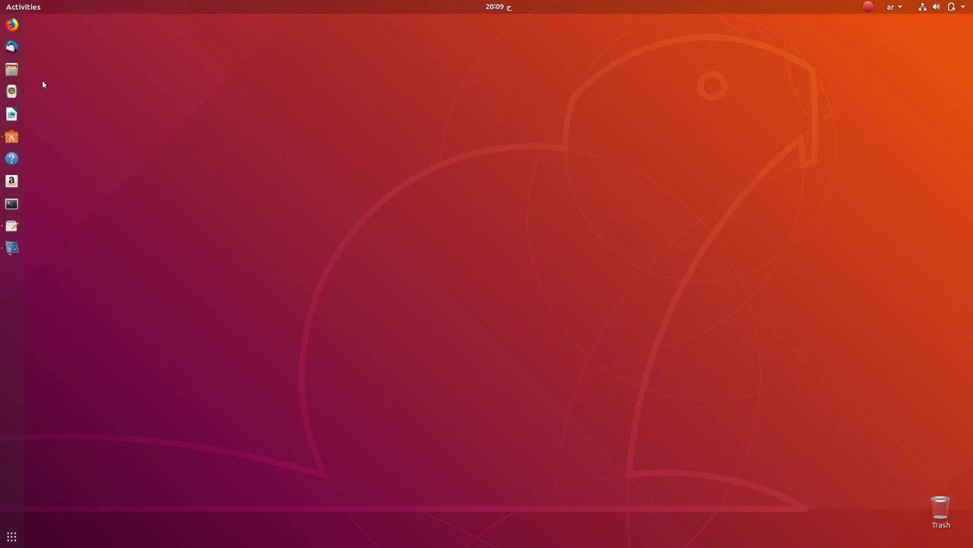
# Step: Open the home folder in Files, view the file manager's options, and minimize the window
pyautogui.click(11, 69)
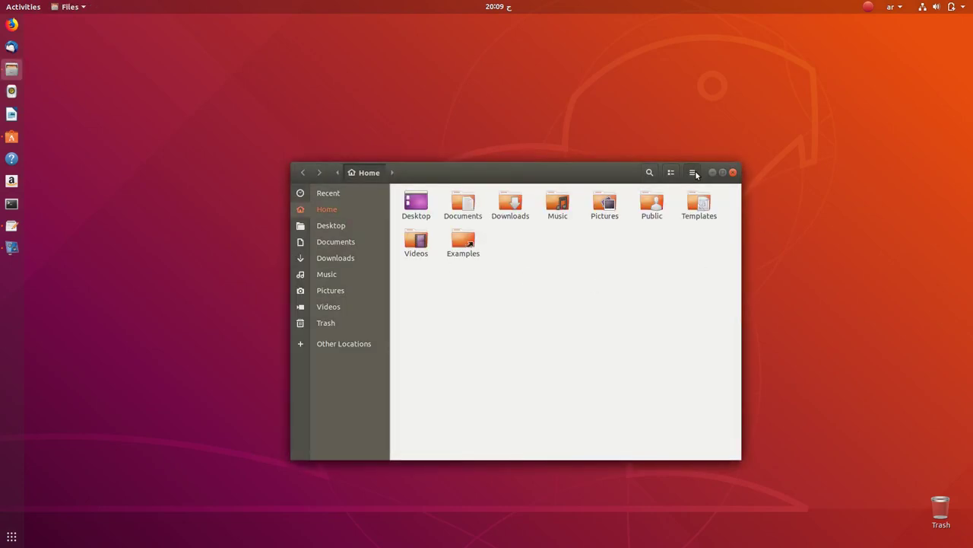
pyautogui.click(693, 172)
pyautogui.click(689, 393)
pyautogui.click(711, 173)
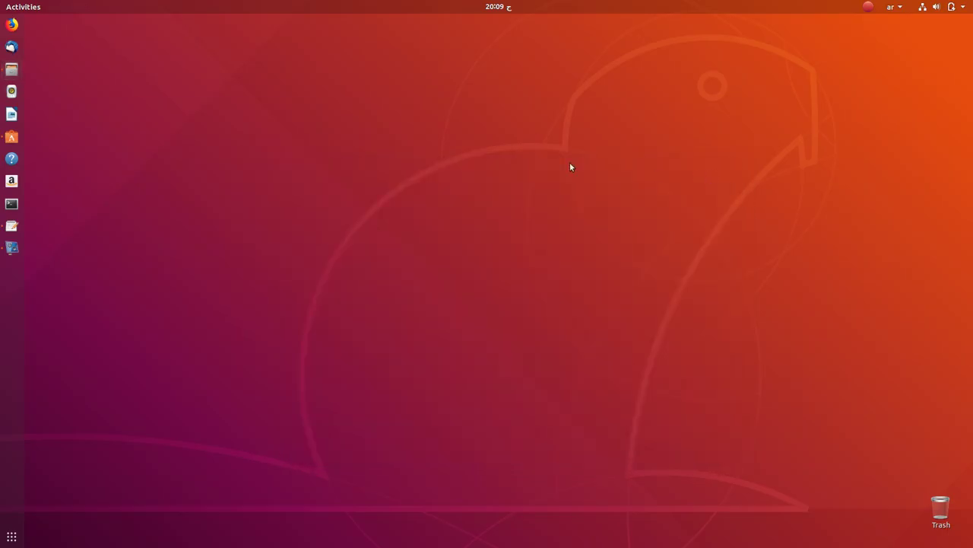
# Step: Restore the Files window, open a Terminal, and move both windows so they stand side by side
pyautogui.click(16, 72)
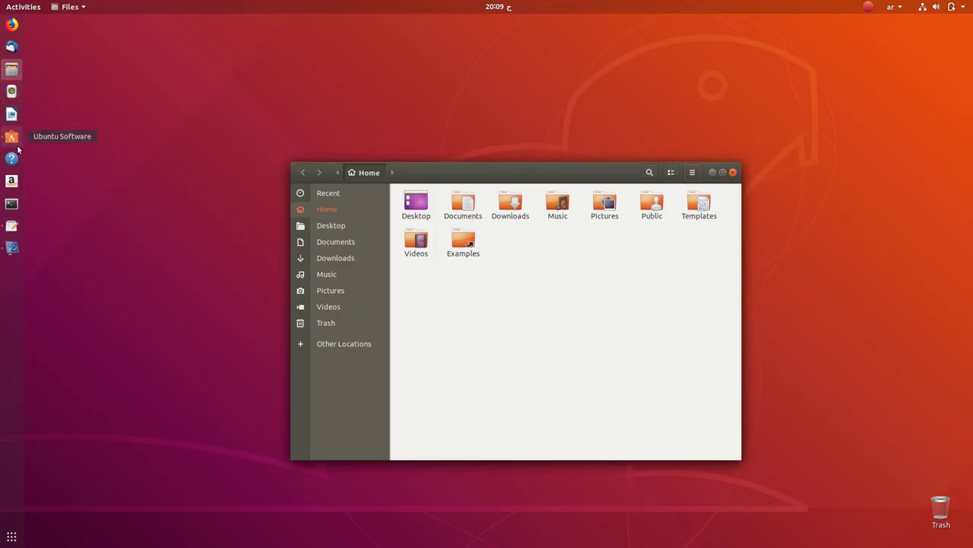
pyautogui.click(11, 203)
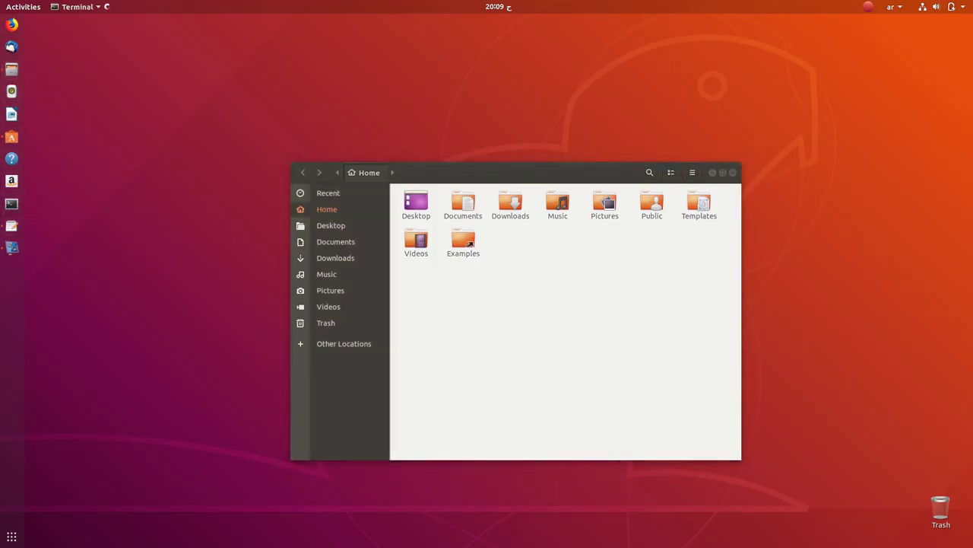
pyautogui.moveTo(239, 20); pyautogui.dragTo(369, 190)
pyautogui.moveTo(568, 168); pyautogui.dragTo(749, 171)
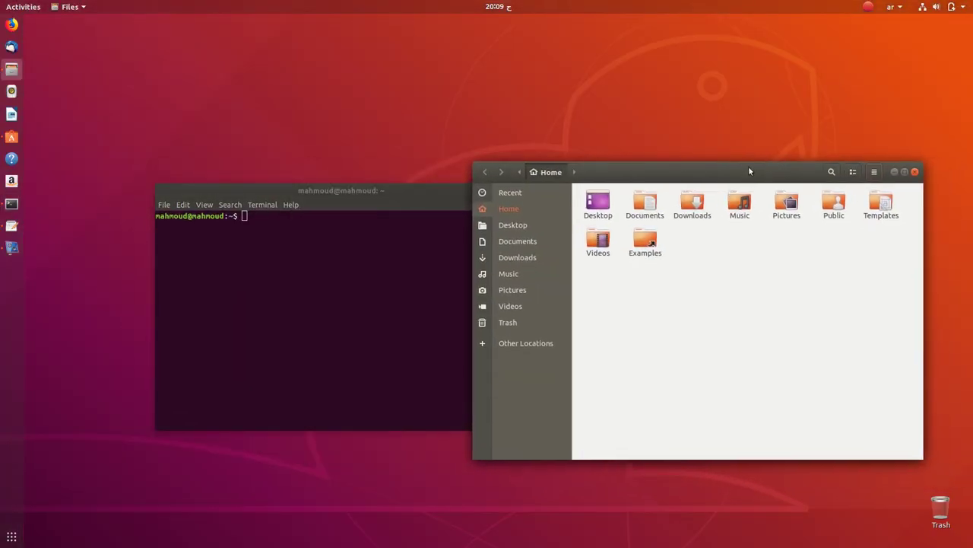
# Step: Open the Activities overview, view the empty second workspace, return to the first and focus the Files window
pyautogui.moveTo(1, 4)
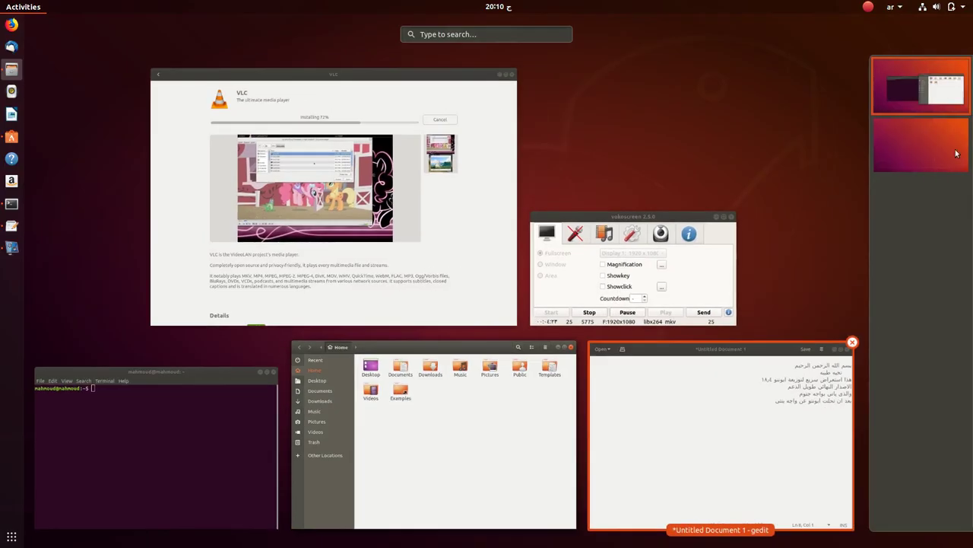
pyautogui.click(956, 154)
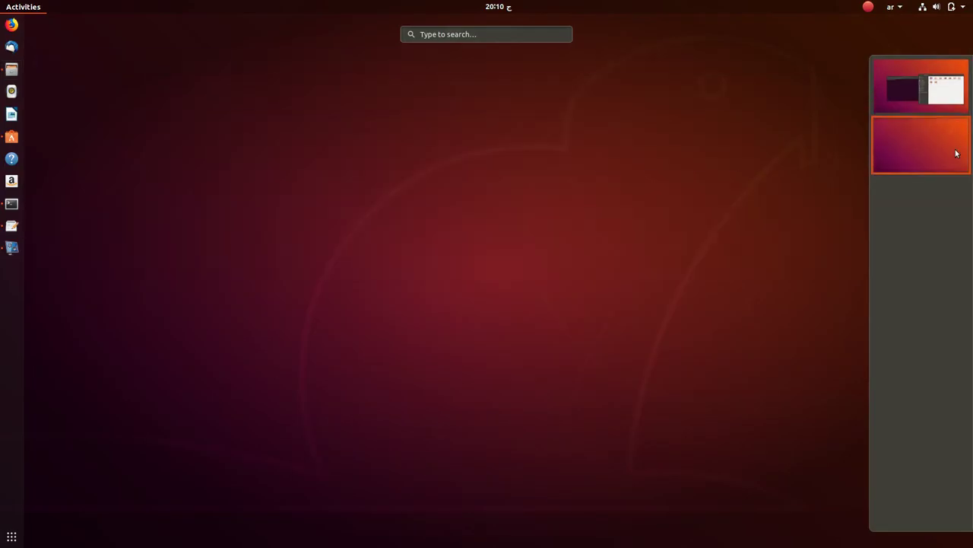
pyautogui.click(947, 102)
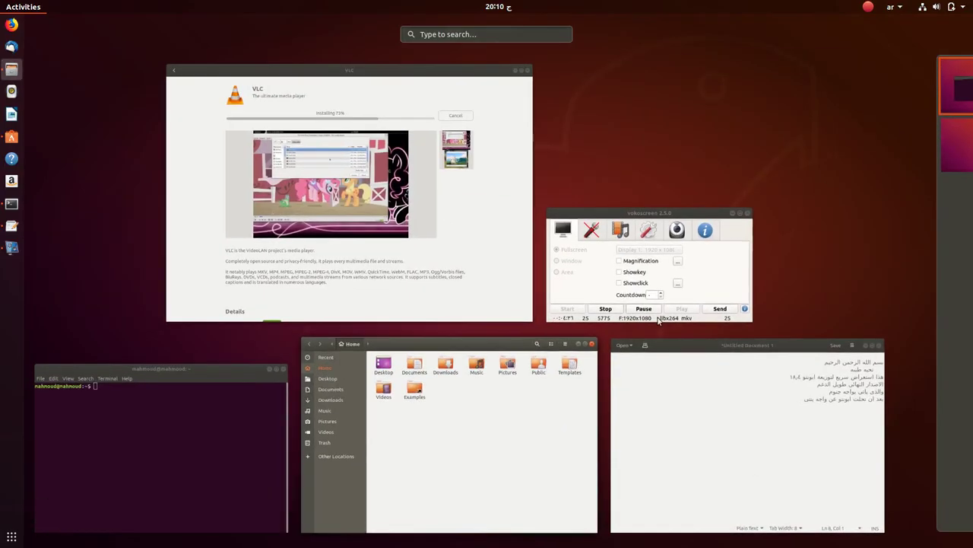
pyautogui.click(484, 458)
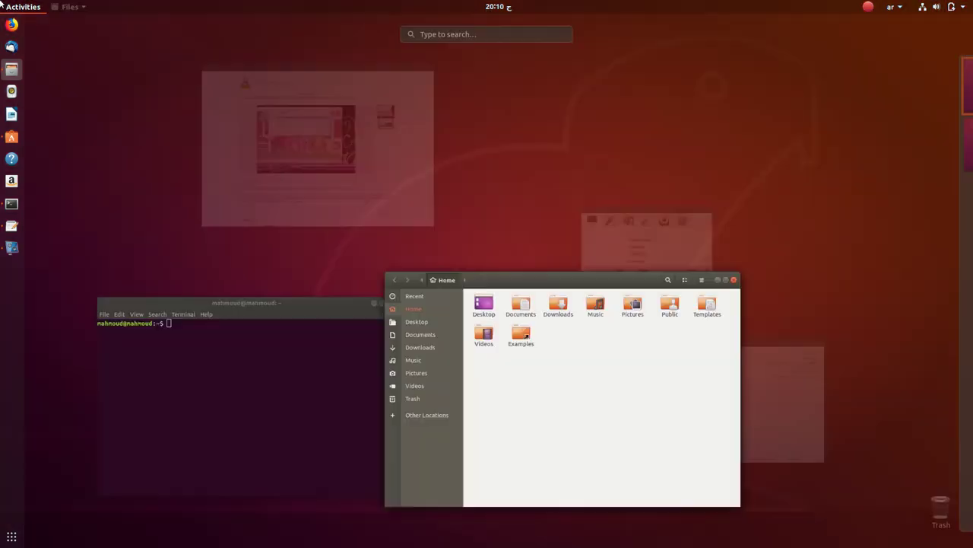
# Step: Move the Files window to the second workspace and the Terminal to the third, and show the first workspace's desktop
pyautogui.moveTo(1, 2)
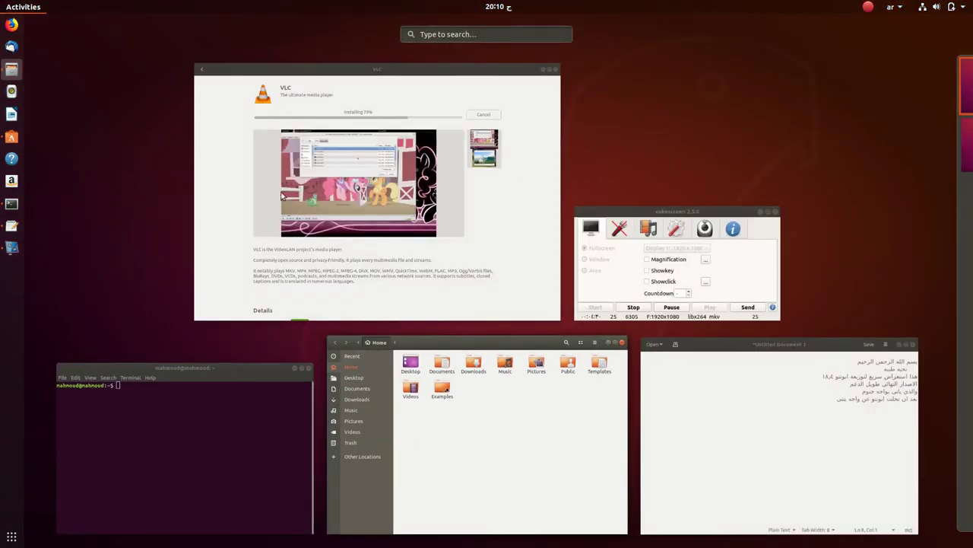
pyautogui.moveTo(952, 152)
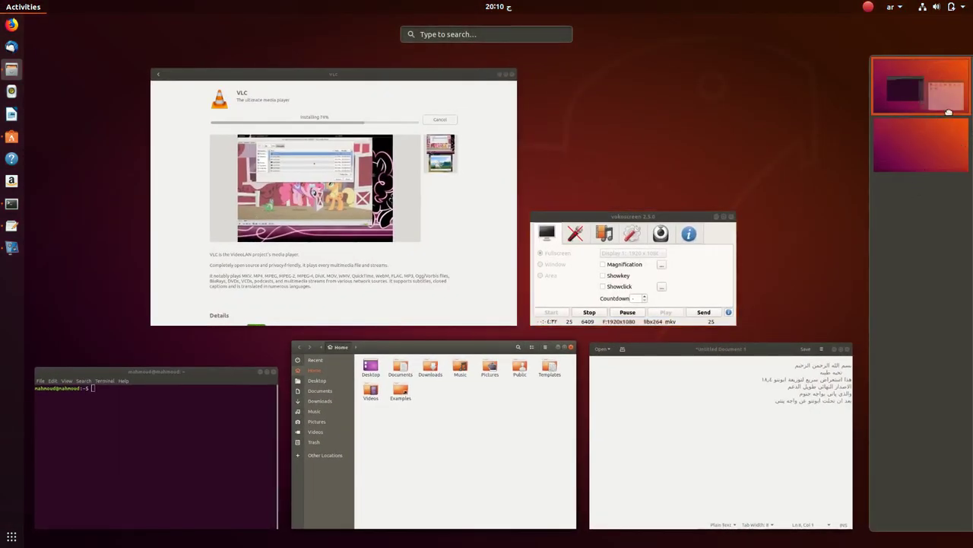
pyautogui.moveTo(943, 158); pyautogui.dragTo(940, 163)
pyautogui.moveTo(915, 100); pyautogui.dragTo(926, 211)
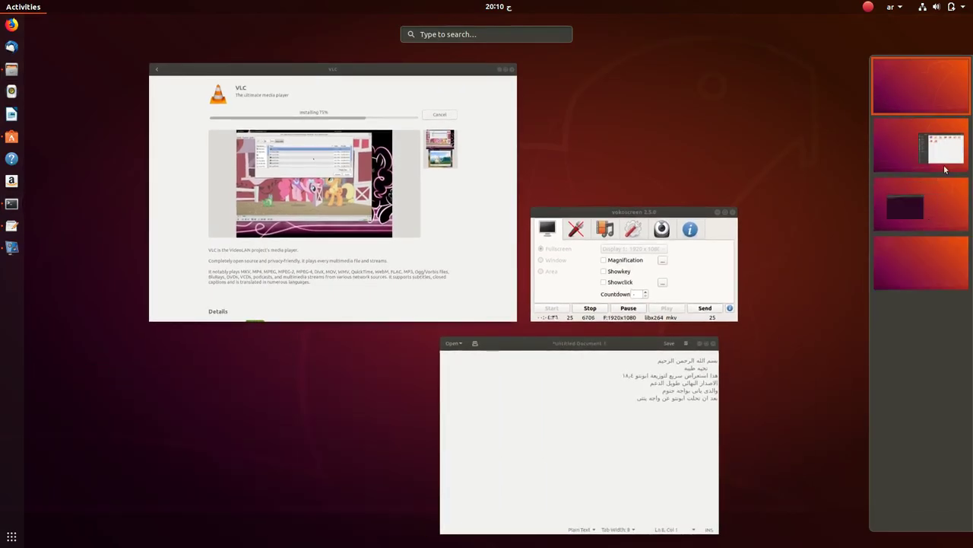
pyautogui.click(930, 97)
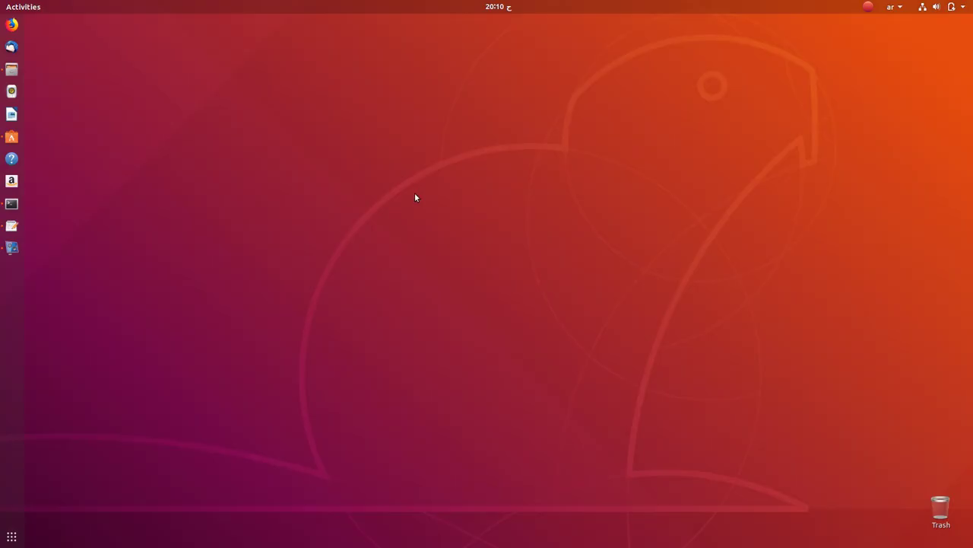
# Step: Bring the Terminal and Files windows back to the first workspace and return to its desktop
pyautogui.moveTo(2, 4)
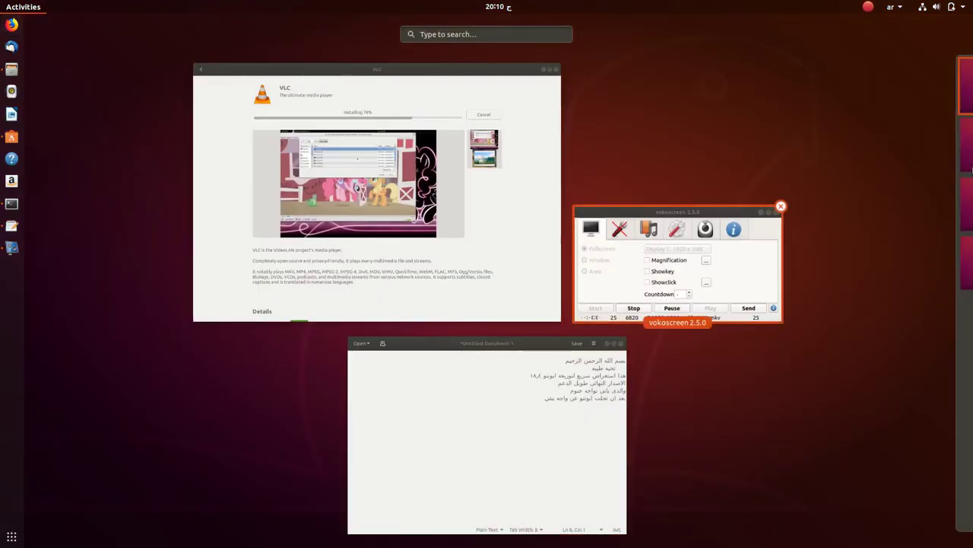
pyautogui.moveTo(904, 210); pyautogui.dragTo(910, 92)
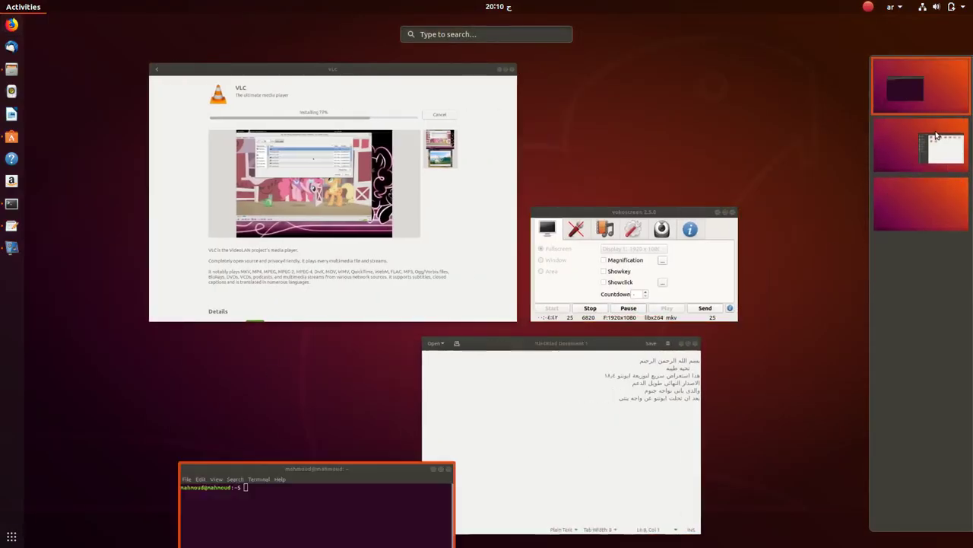
pyautogui.click(901, 81)
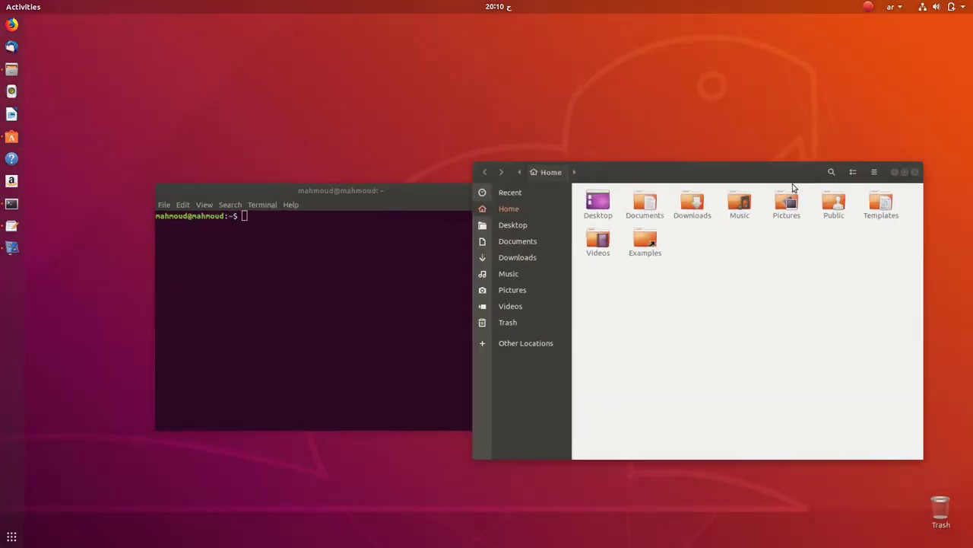
# Step: Bring the Terminal in front of Files and move it so the two windows no longer overlap
pyautogui.click(635, 322)
pyautogui.click(275, 344)
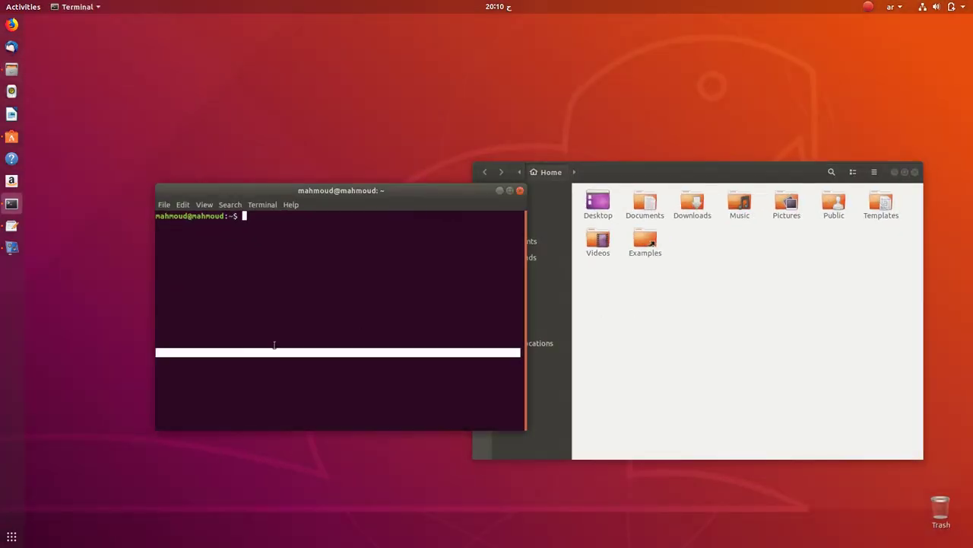
pyautogui.moveTo(396, 207); pyautogui.dragTo(344, 181)
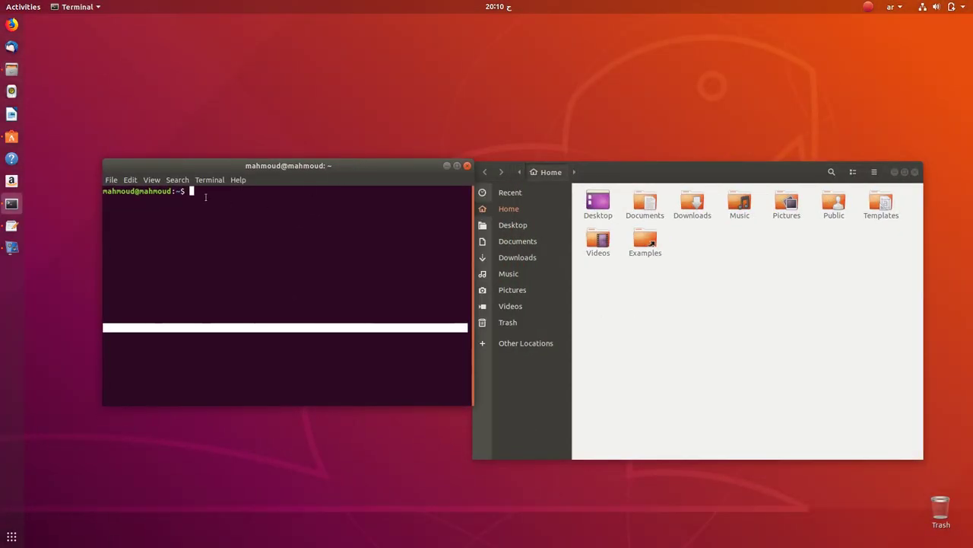
# Step: View the Terminal's About information and highlight the program's version and name
pyautogui.click(240, 180)
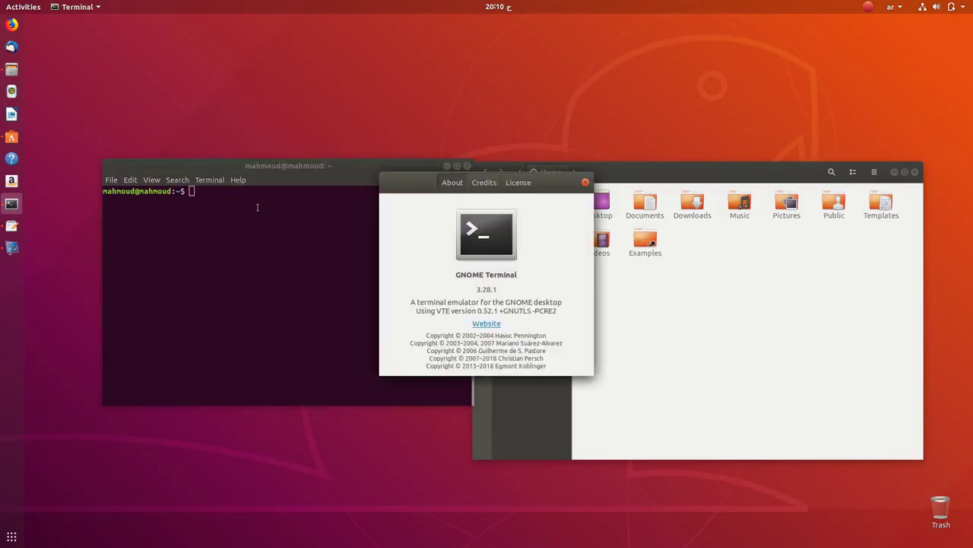
pyautogui.moveTo(466, 289); pyautogui.dragTo(508, 293)
pyautogui.moveTo(454, 275); pyautogui.dragTo(524, 268)
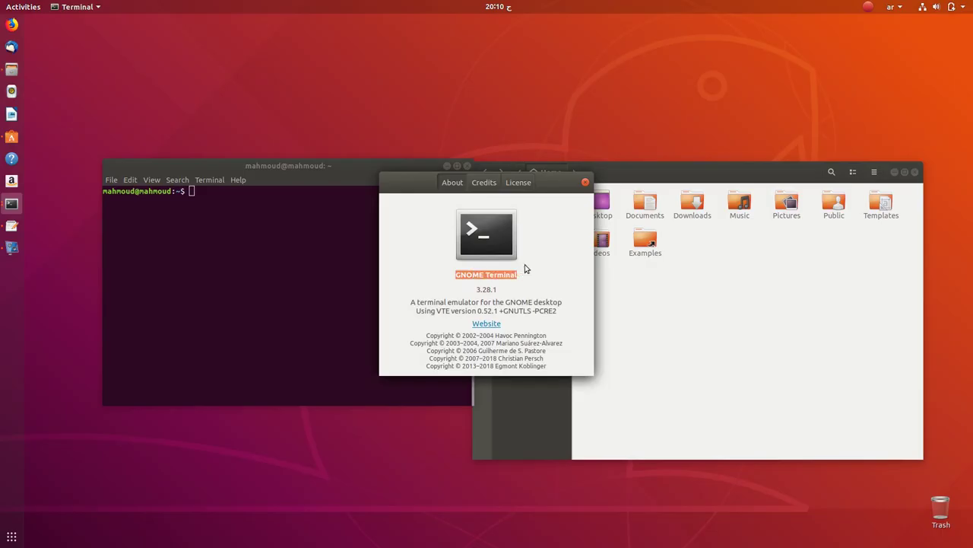
# Step: Close the About dialog and both the Terminal and Files windows
pyautogui.click(585, 182)
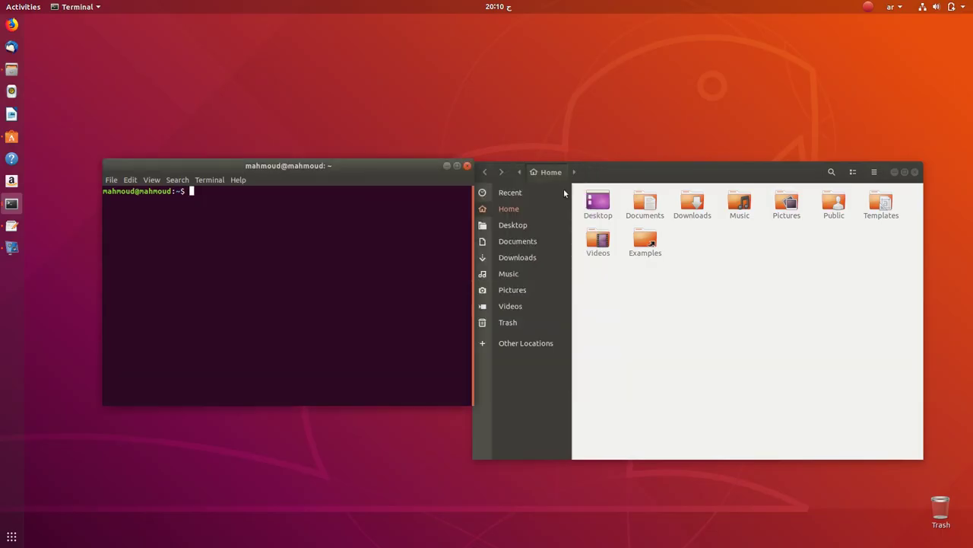
pyautogui.click(467, 166)
pyautogui.click(913, 172)
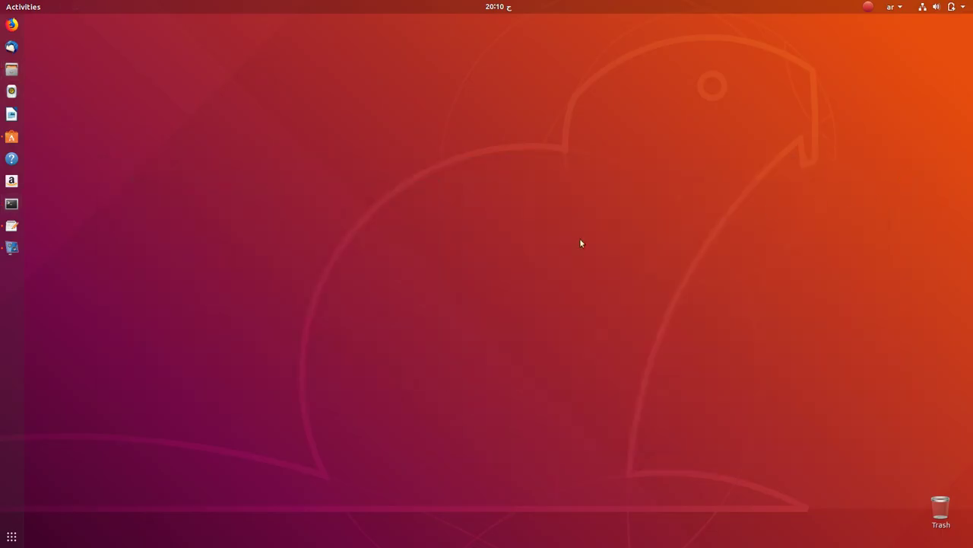
# Step: View the system status menu, the keyboard layout choices and the vokoscreen recorder's menu without changing anything
pyautogui.click(937, 9)
pyautogui.click(937, 9)
pyautogui.click(924, 9)
pyautogui.click(924, 9)
pyautogui.click(894, 6)
pyautogui.click(894, 7)
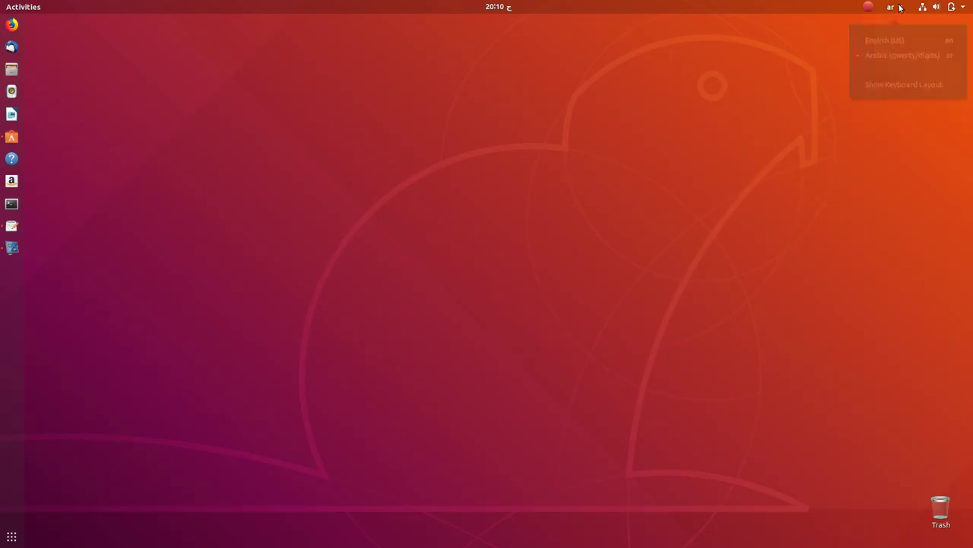
pyautogui.click(869, 6)
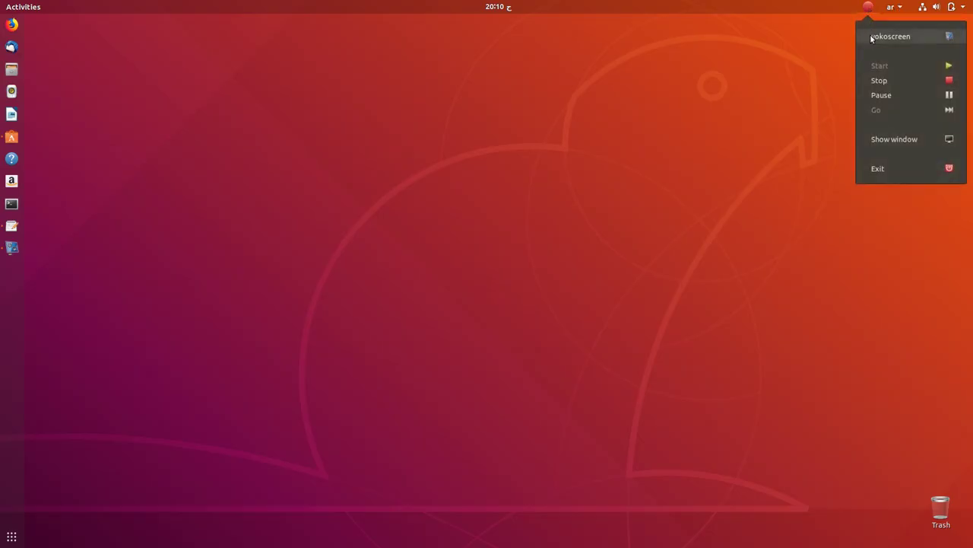
pyautogui.click(735, 95)
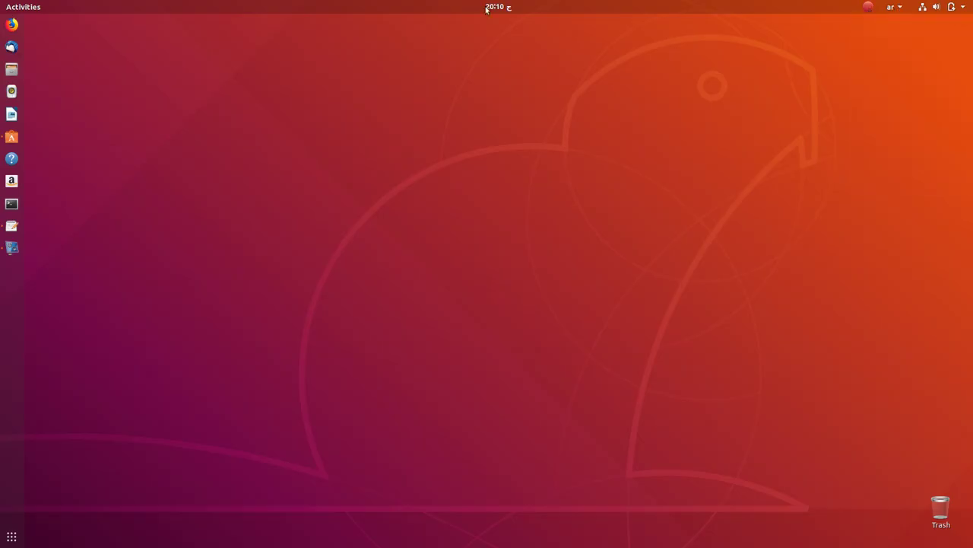
# Step: View the calendar with notifications and the grid of all applications, closing each again
pyautogui.click(499, 7)
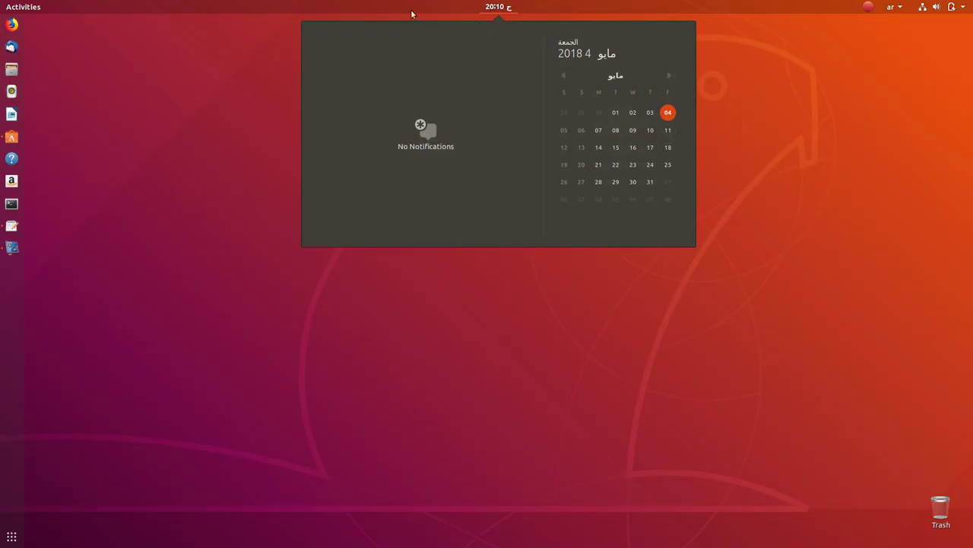
pyautogui.click(506, 7)
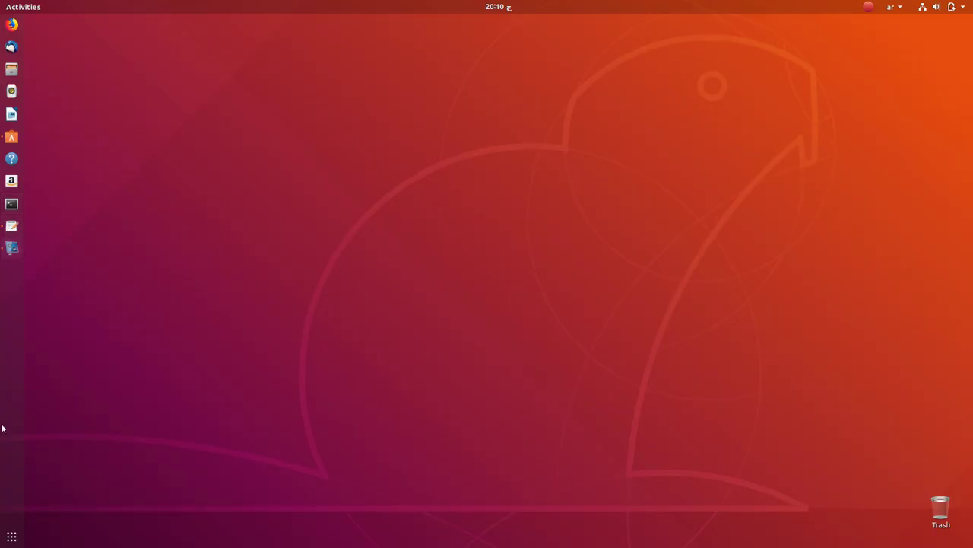
pyautogui.click(11, 537)
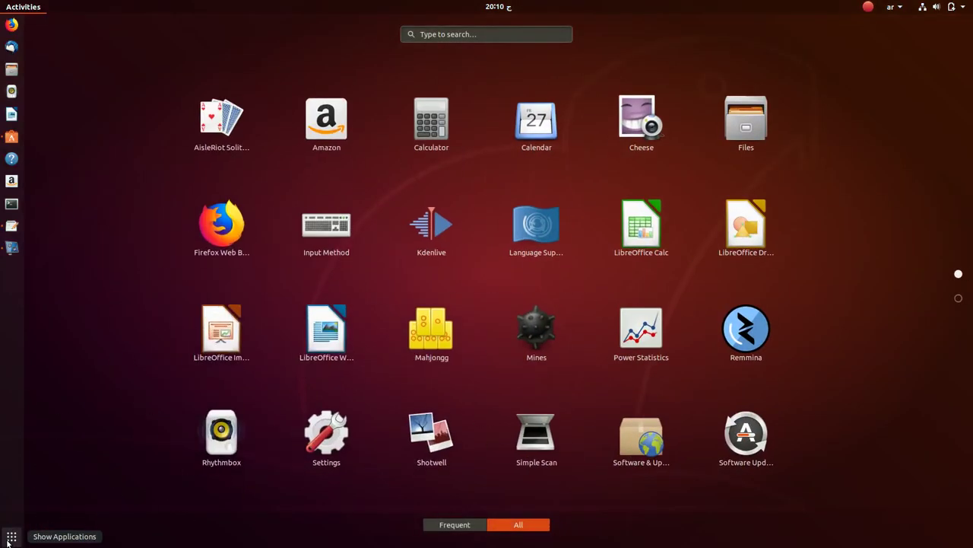
pyautogui.click(11, 536)
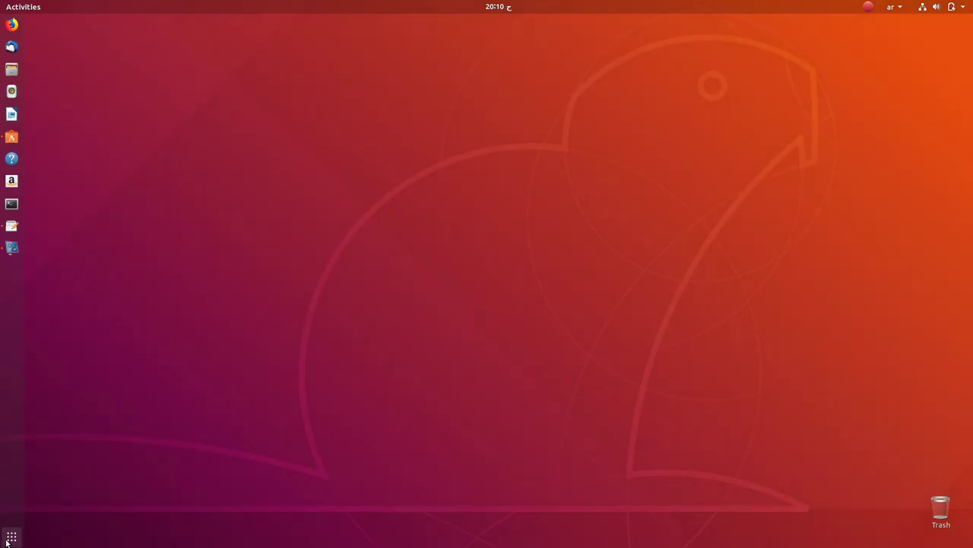
# Step: Switch the input language to English, search the applications for "ter", open Terminal and close it again
pyautogui.click(9, 538)
pyautogui.click(484, 34)
pyautogui.write('l')
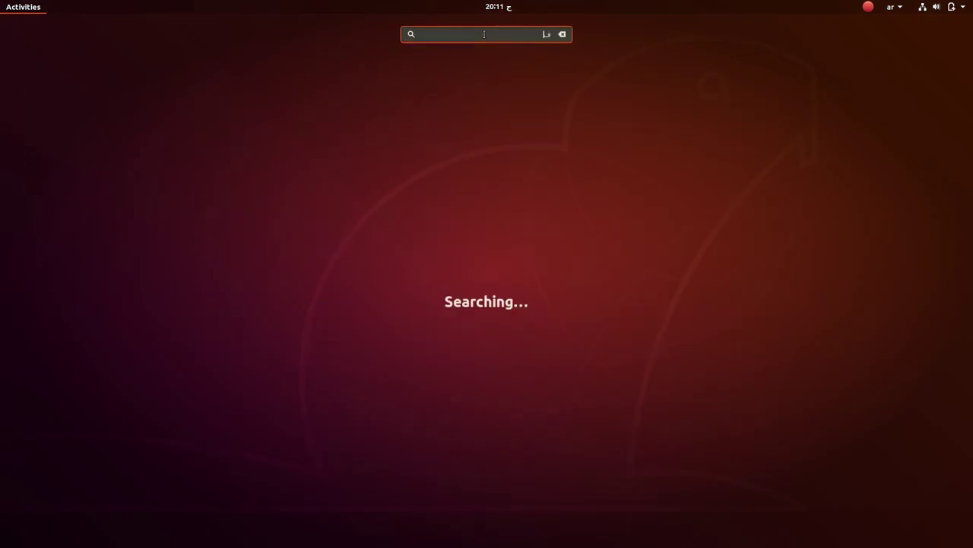
pyautogui.press('BackSpace')
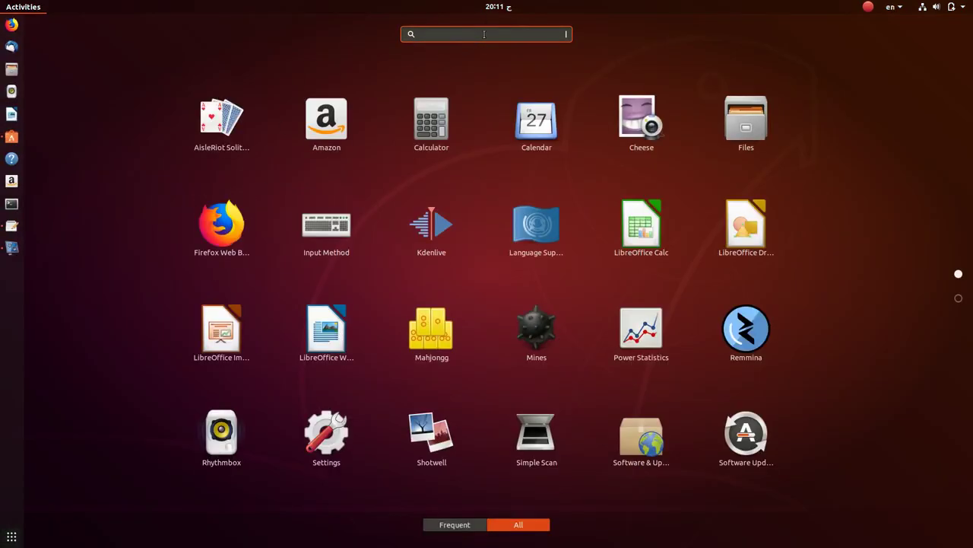
pyautogui.write('ter')
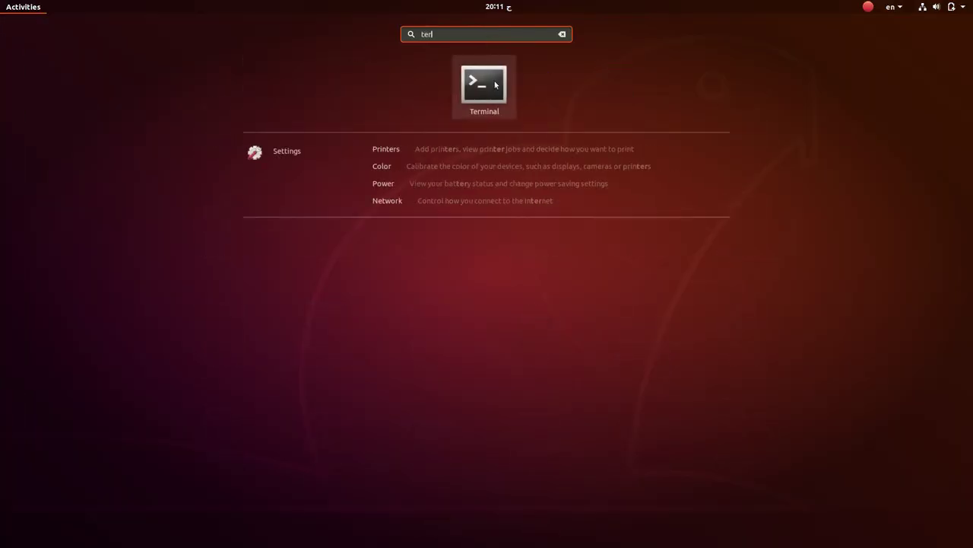
pyautogui.click(495, 85)
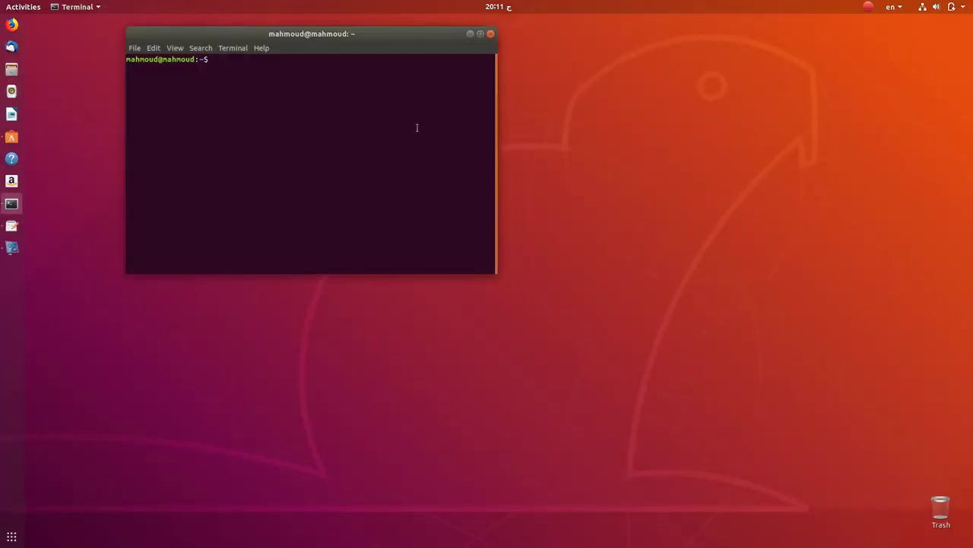
pyautogui.click(491, 34)
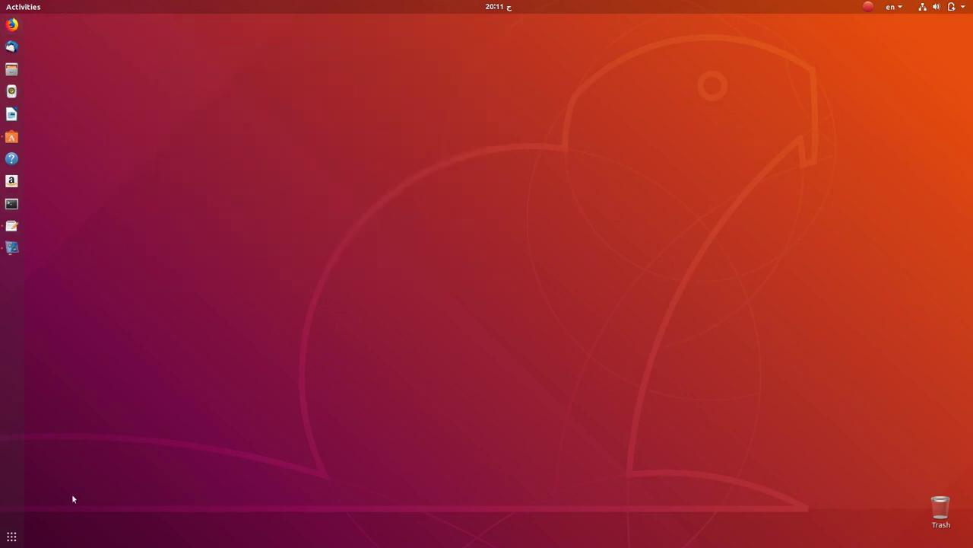
# Step: Show all applications again and look through both pages of the grid
pyautogui.click(2, 538)
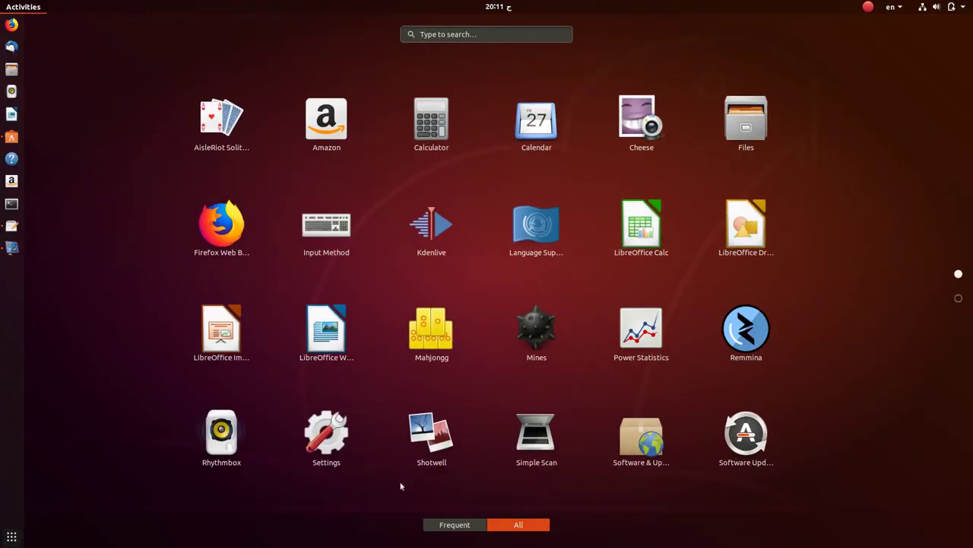
pyautogui.scroll(-1, 515, 378)
pyautogui.scroll(1, 514, 378)
pyautogui.click(958, 298)
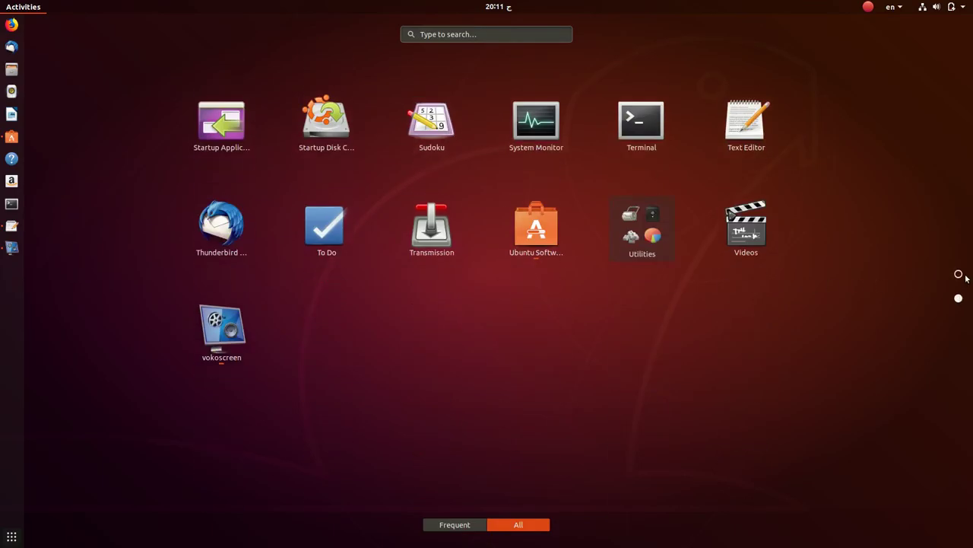
pyautogui.click(958, 274)
pyautogui.click(958, 298)
# Step: Add Screenshot from the Utilities folder to the favorites and launch it
pyautogui.click(665, 257)
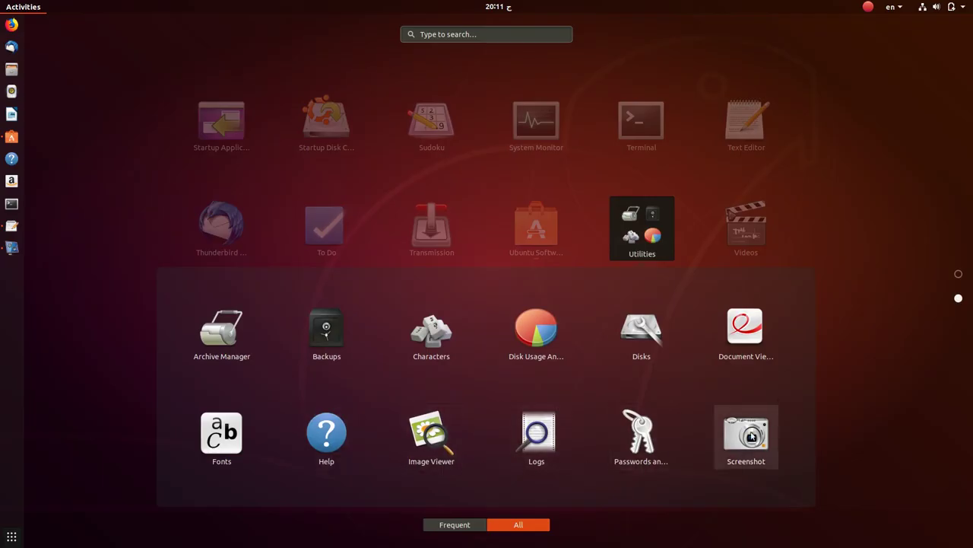
pyautogui.rightClick(747, 445)
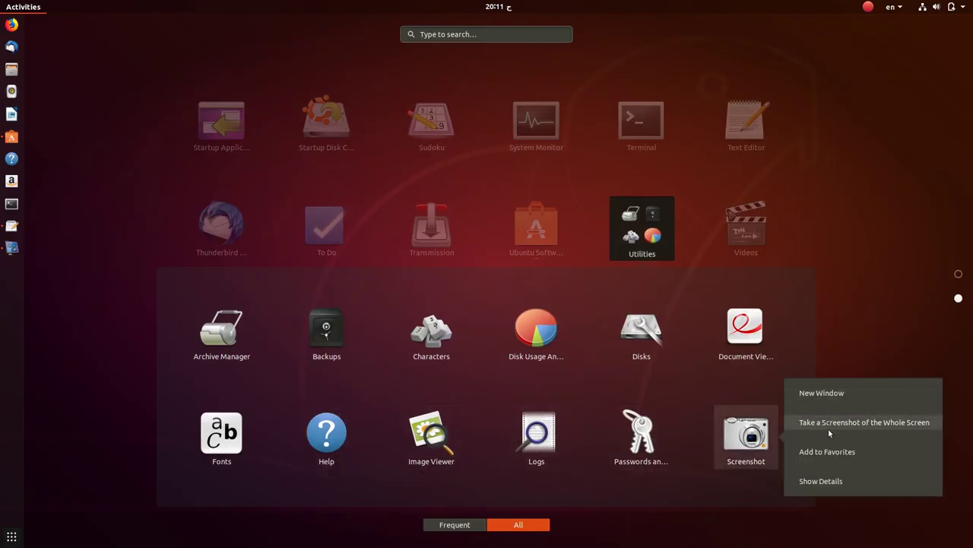
pyautogui.click(838, 452)
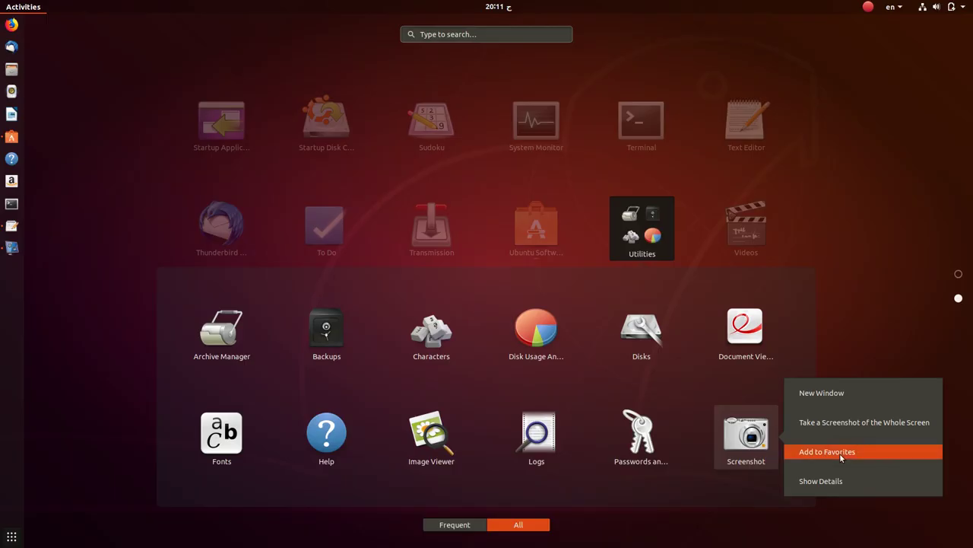
pyautogui.click(12, 251)
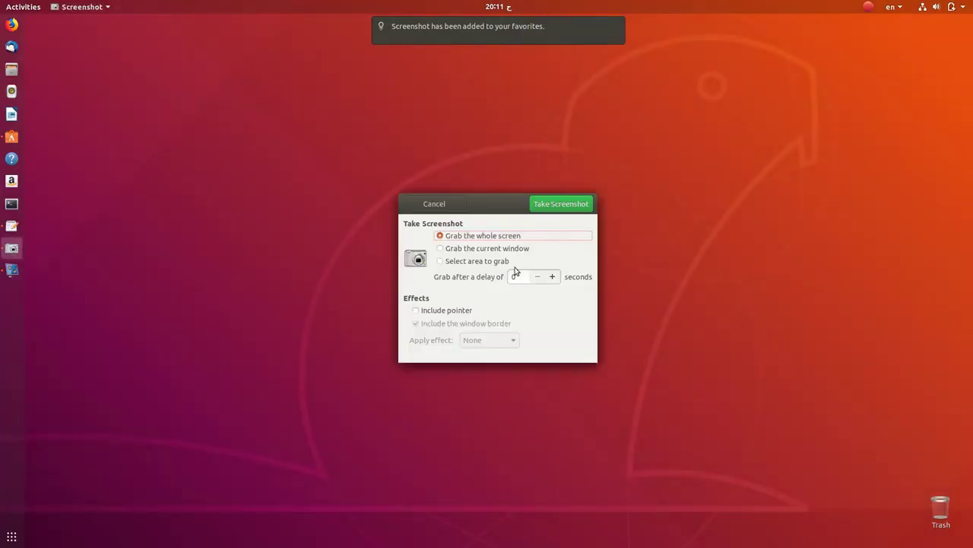
# Step: Cancel the Screenshot dialog, then open Settings from the grid of all applications and close it again
pyautogui.click(435, 203)
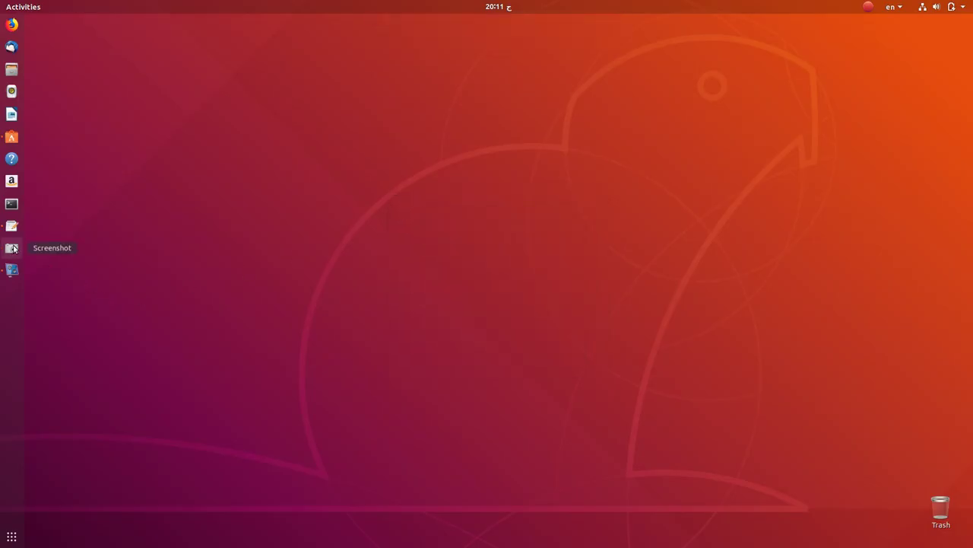
pyautogui.click(10, 534)
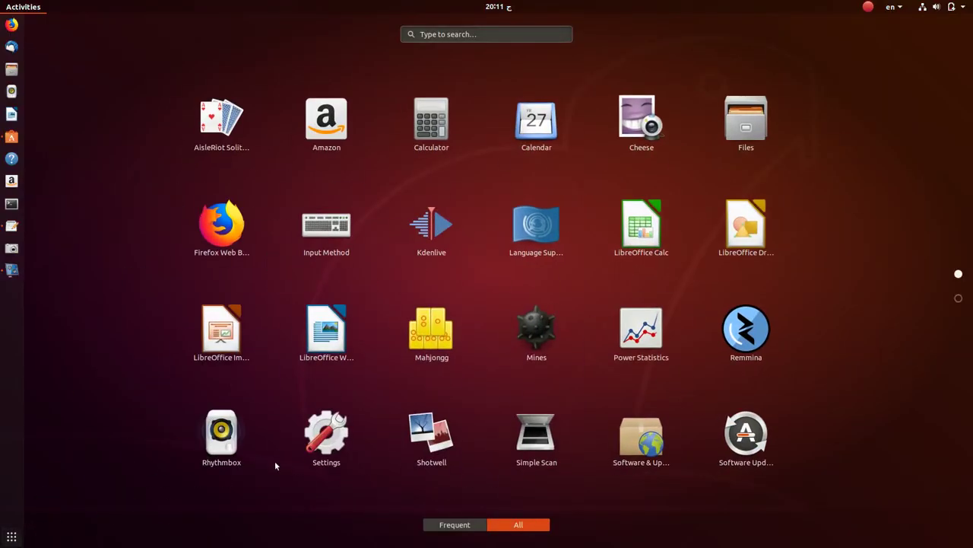
pyautogui.click(329, 451)
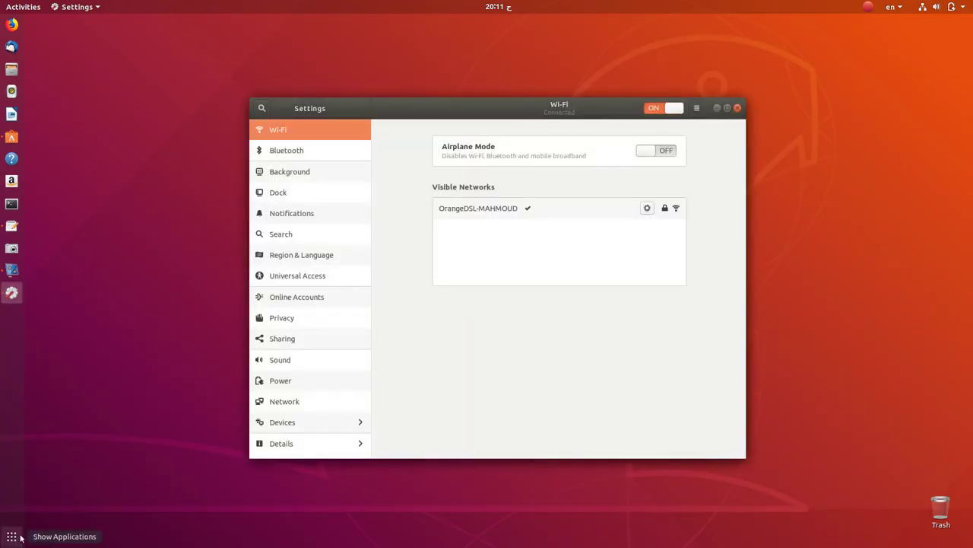
pyautogui.click(737, 107)
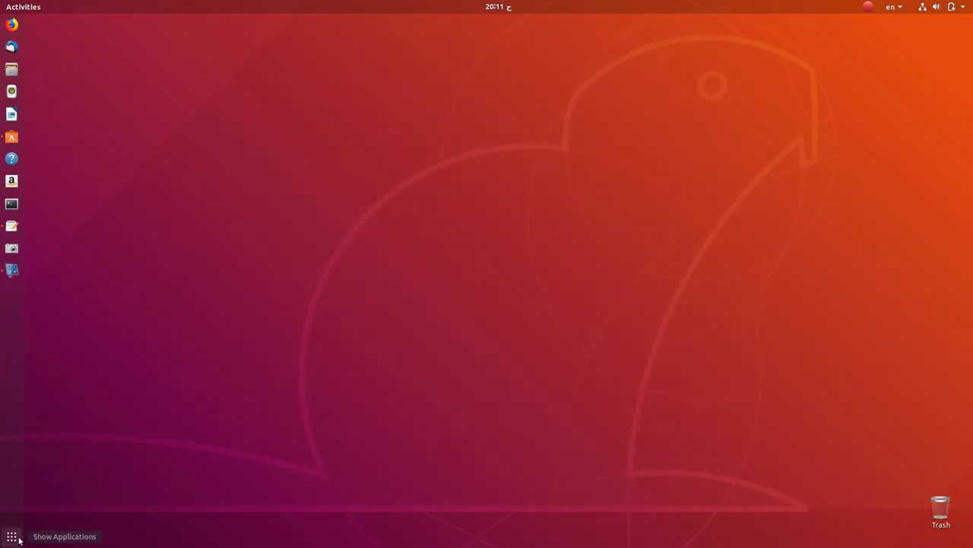
# Step: Show the frequent applications, view both pages of all applications, and leave the overview
pyautogui.click(12, 536)
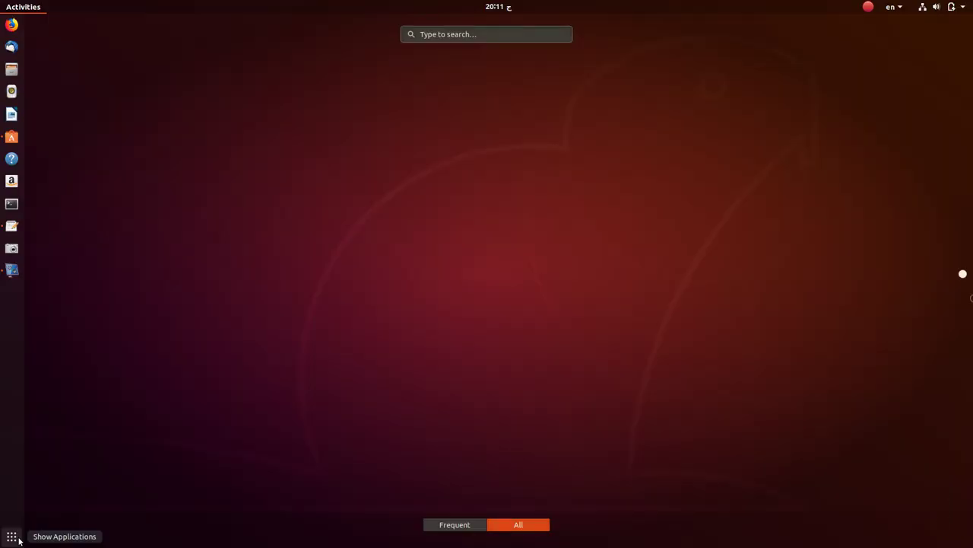
pyautogui.click(454, 524)
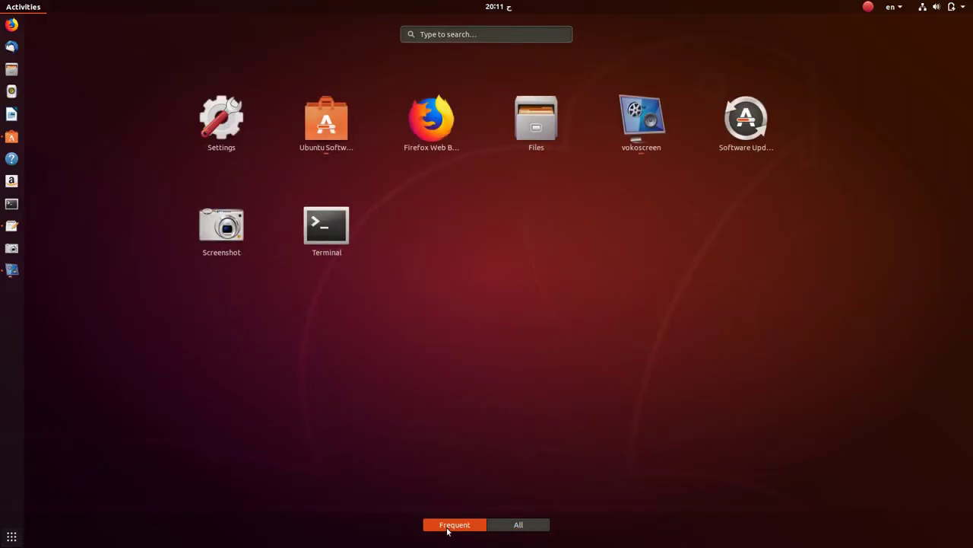
pyautogui.click(515, 525)
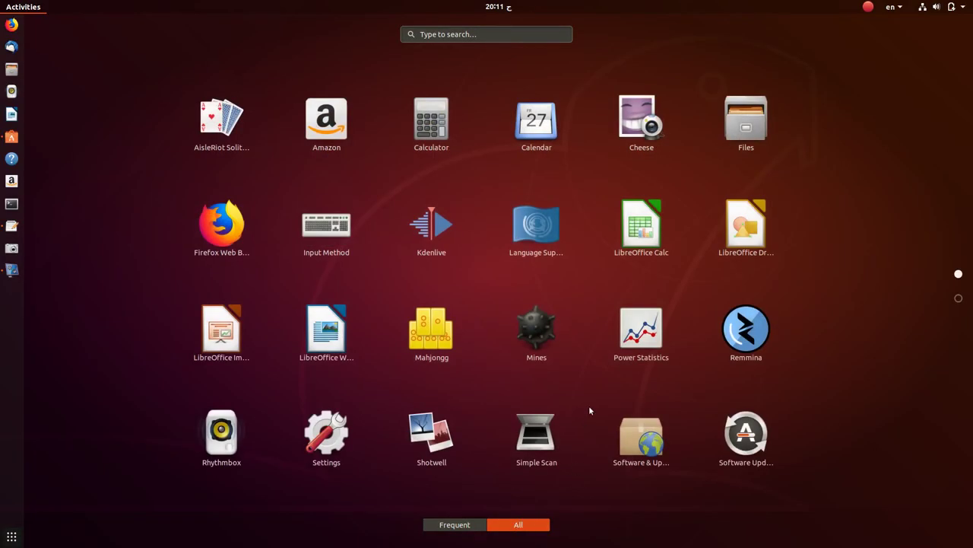
pyautogui.click(958, 298)
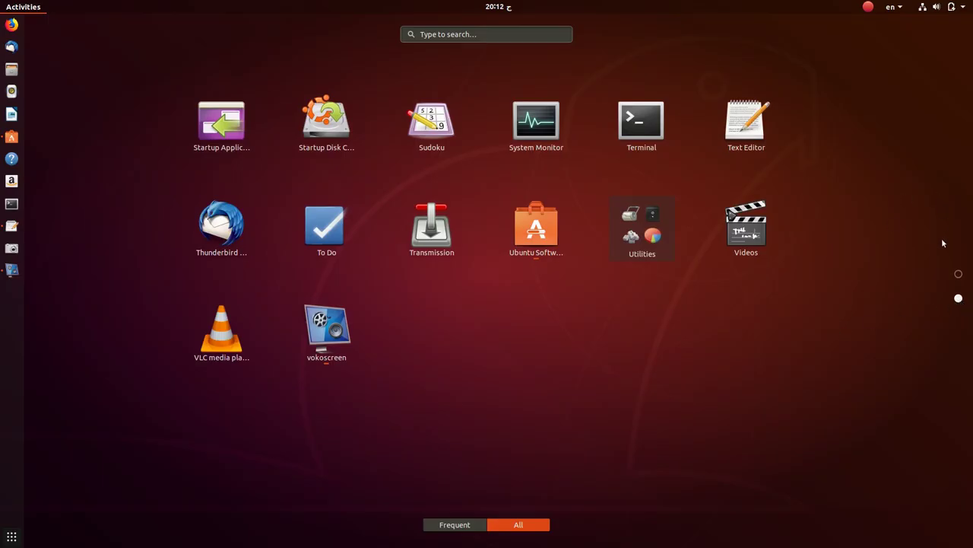
pyautogui.click(959, 275)
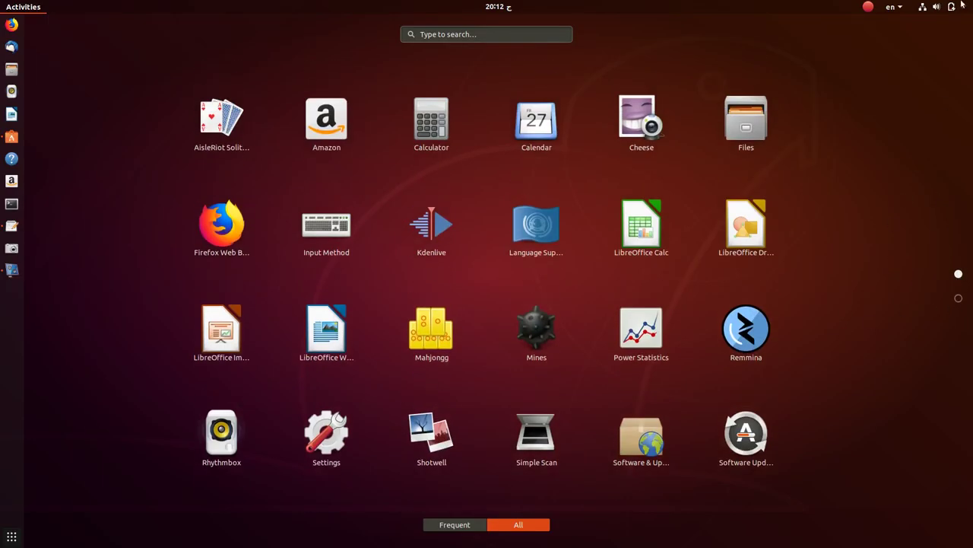
pyautogui.click(3, 6)
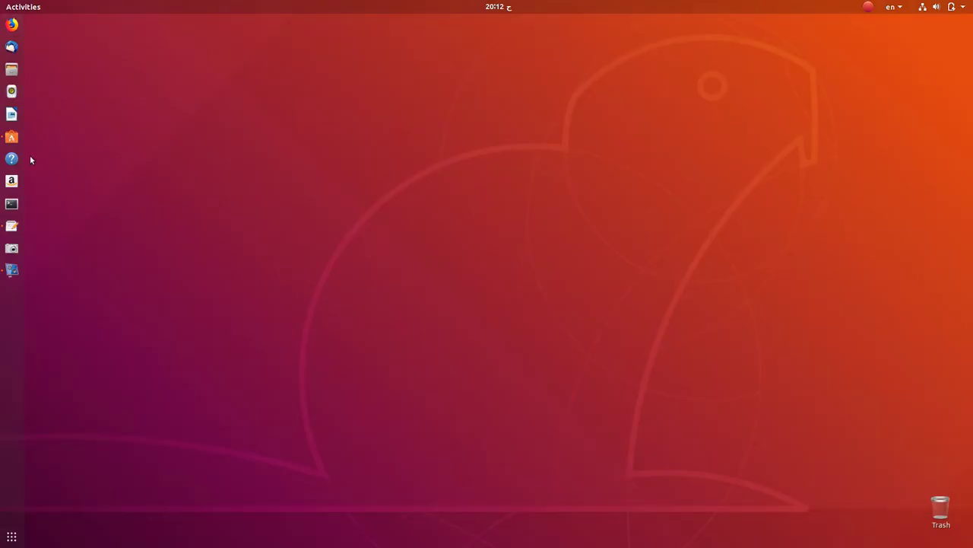
# Step: Open Ubuntu Software, move its window toward the screen's centre and return from the VLC page to the main catalogue
pyautogui.click(11, 137)
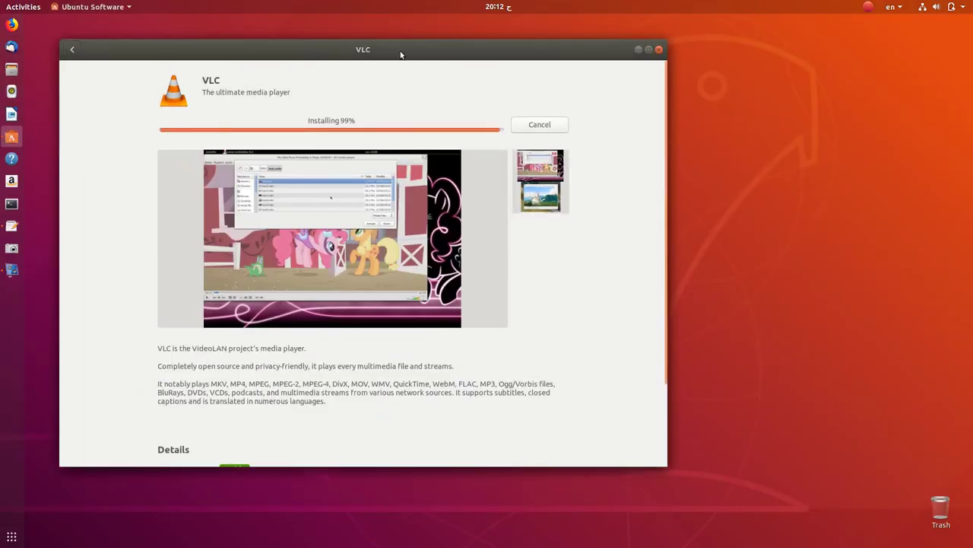
pyautogui.moveTo(400, 56); pyautogui.dragTo(575, 60)
pyautogui.click(245, 53)
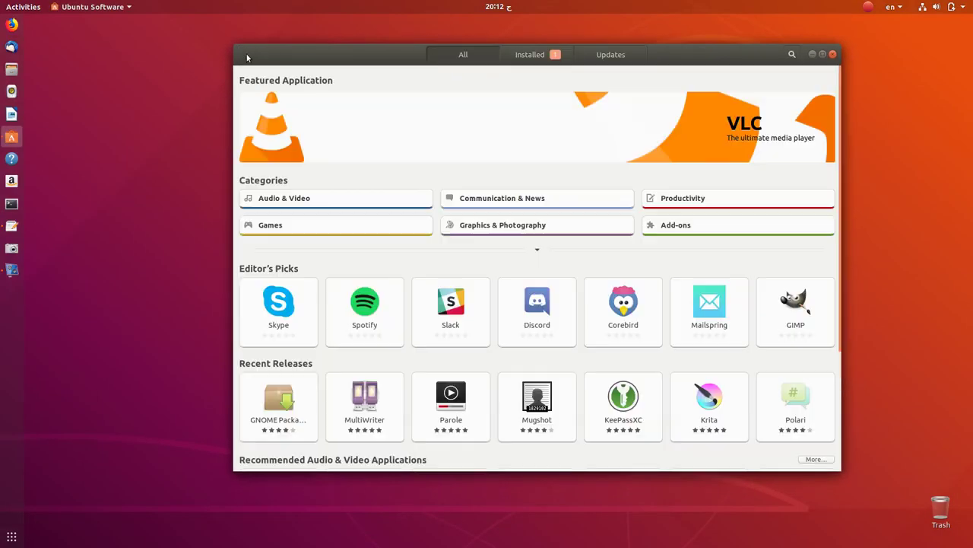
pyautogui.scroll(-1, 760, 303)
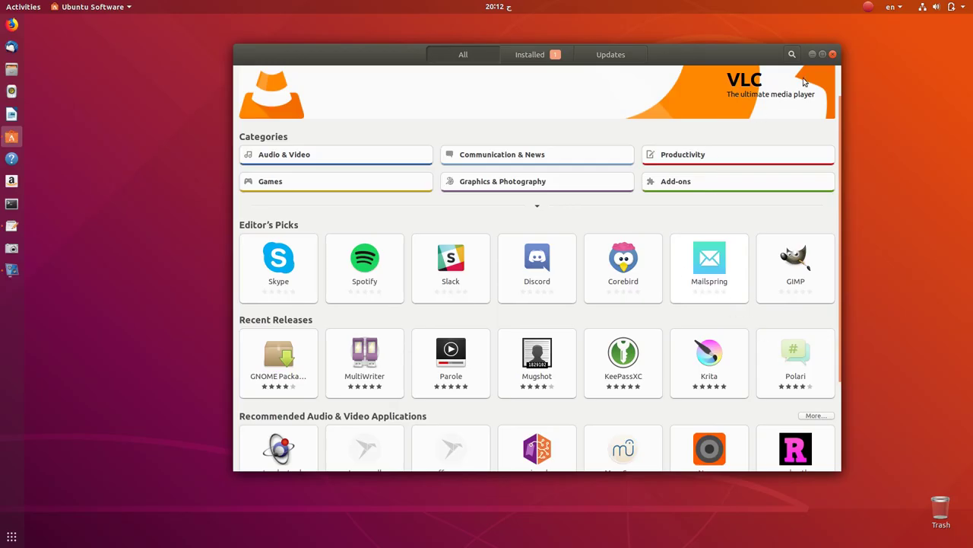
# Step: Look through the installed applications and available updates in Ubuntu Software, return to all software and close the window
pyautogui.click(541, 56)
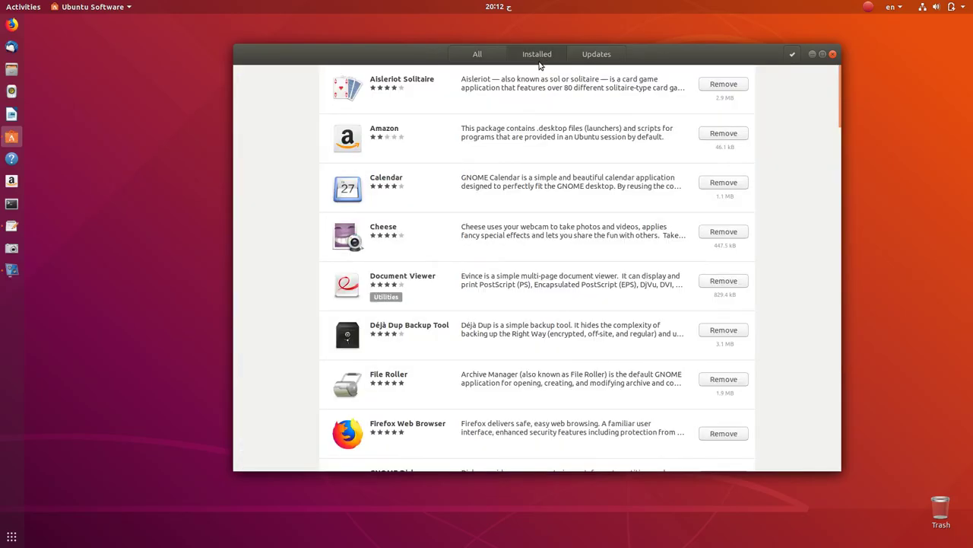
pyautogui.scroll(-3, 613, 200)
pyautogui.scroll(-15, 614, 201)
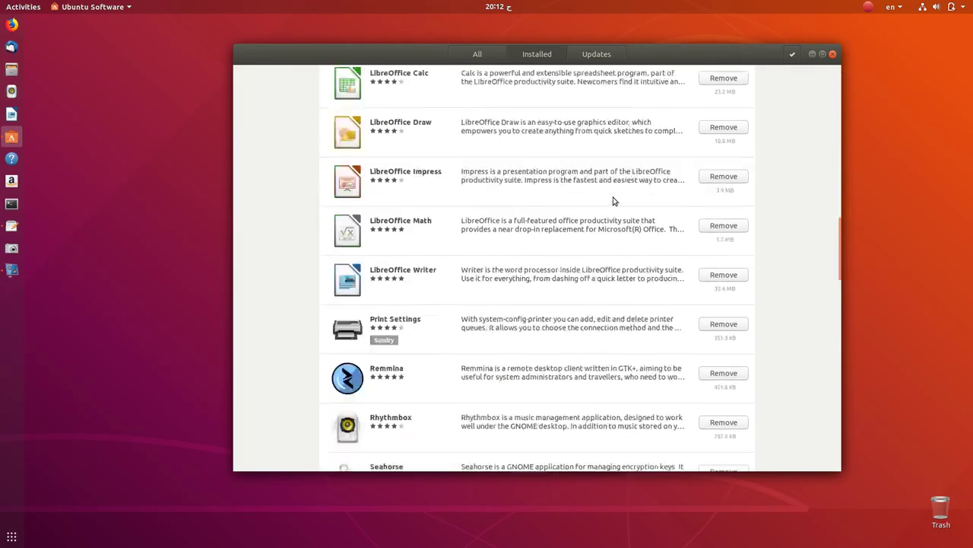
pyautogui.click(596, 54)
pyautogui.click(547, 55)
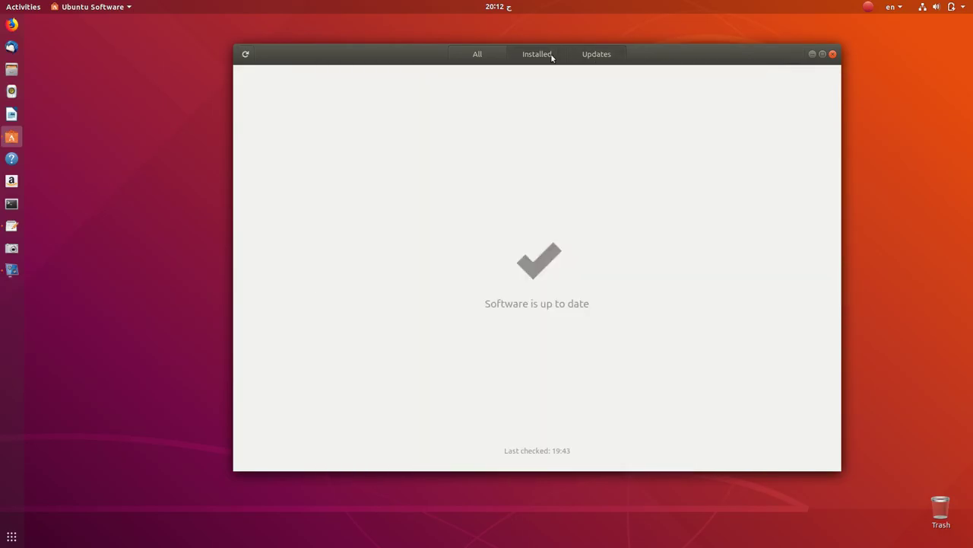
pyautogui.click(490, 56)
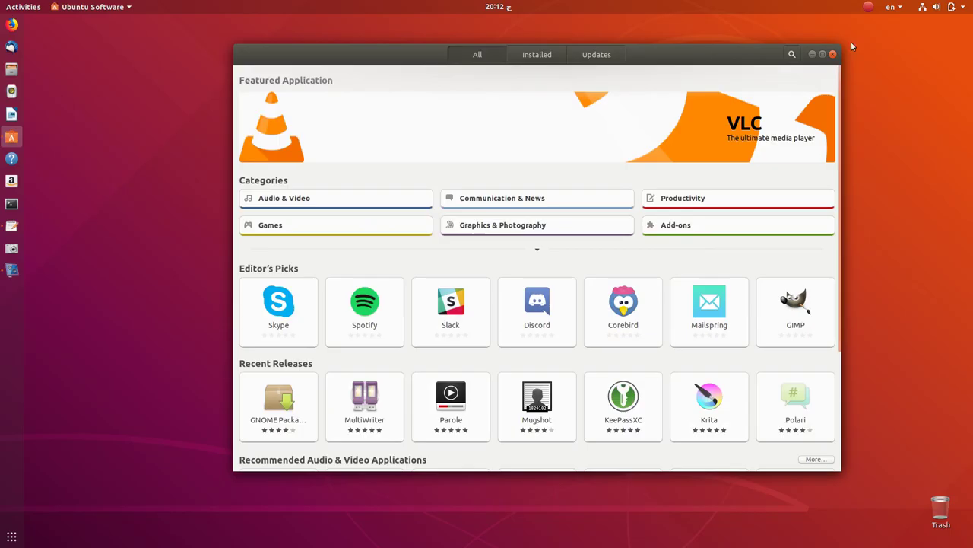
pyautogui.click(832, 55)
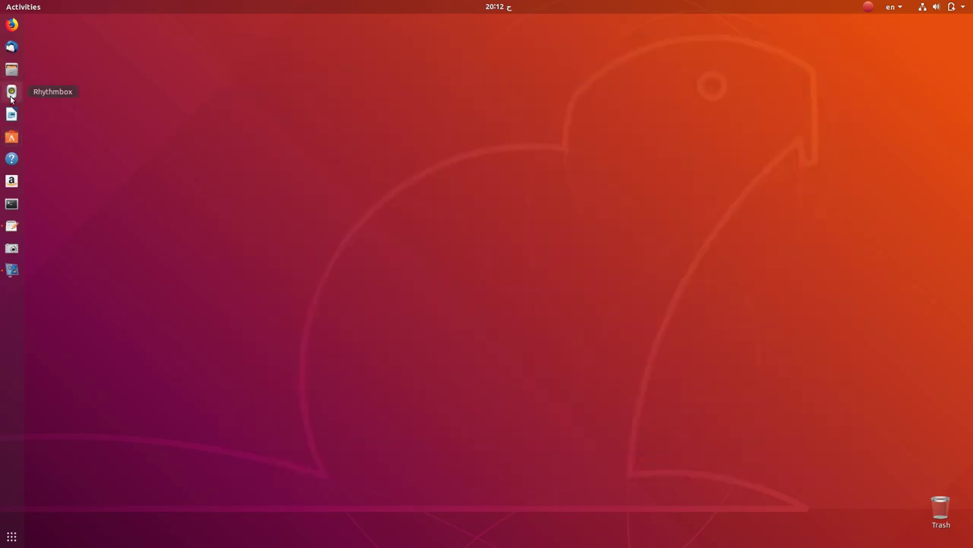
# Step: Open Firefox, view its version in the About Firefox window, and close both windows
pyautogui.click(12, 23)
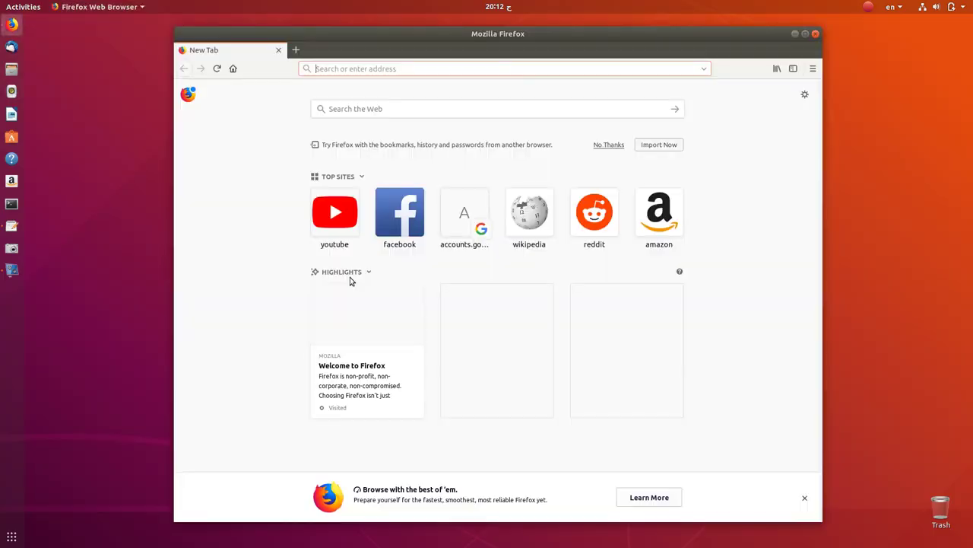
pyautogui.click(813, 69)
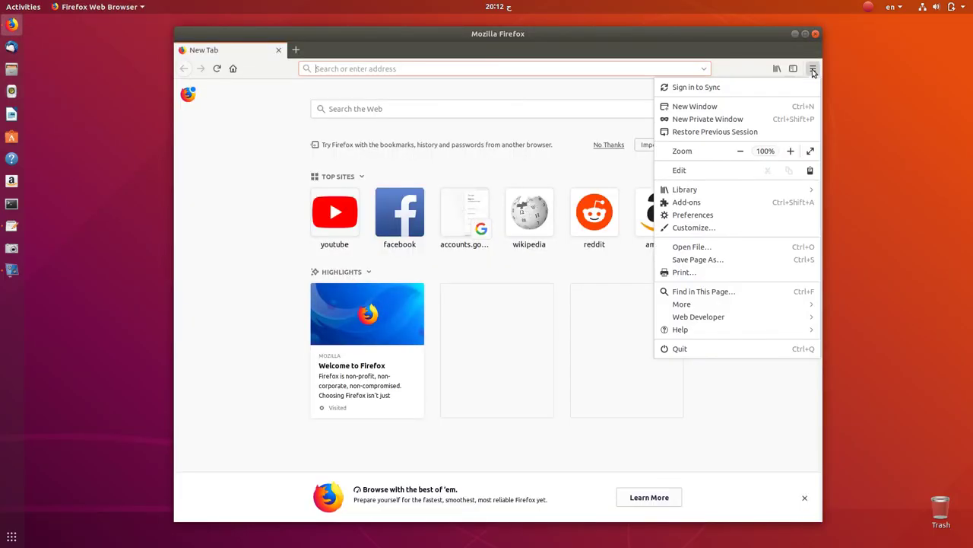
pyautogui.click(689, 332)
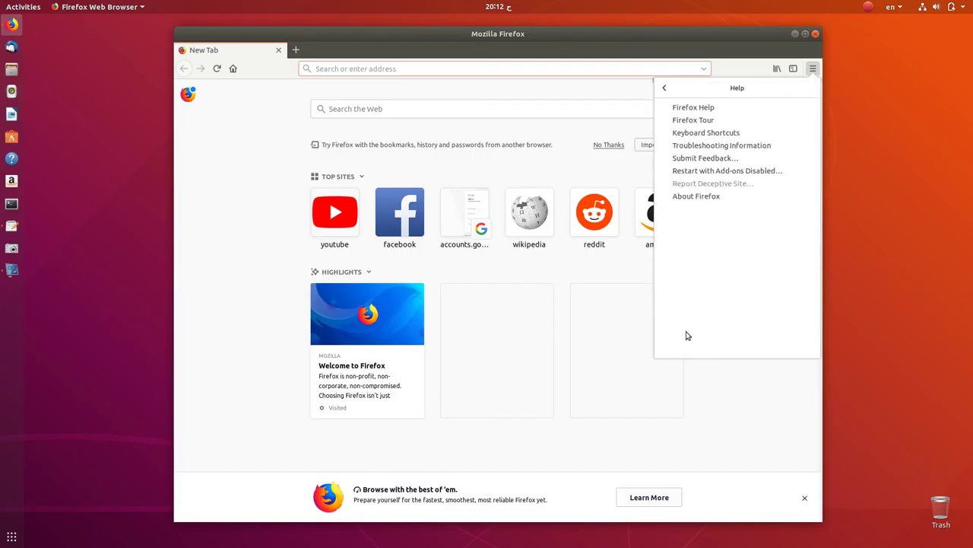
pyautogui.click(697, 198)
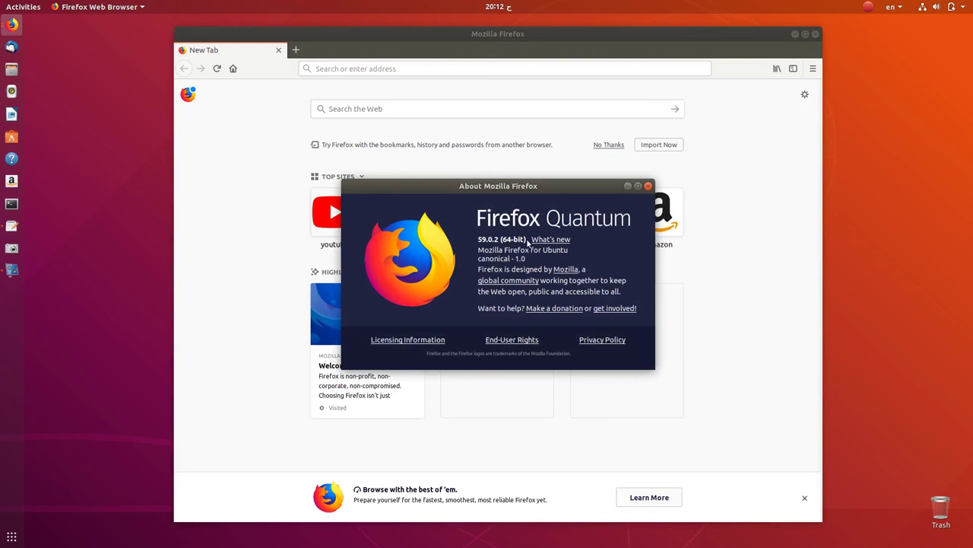
pyautogui.click(648, 187)
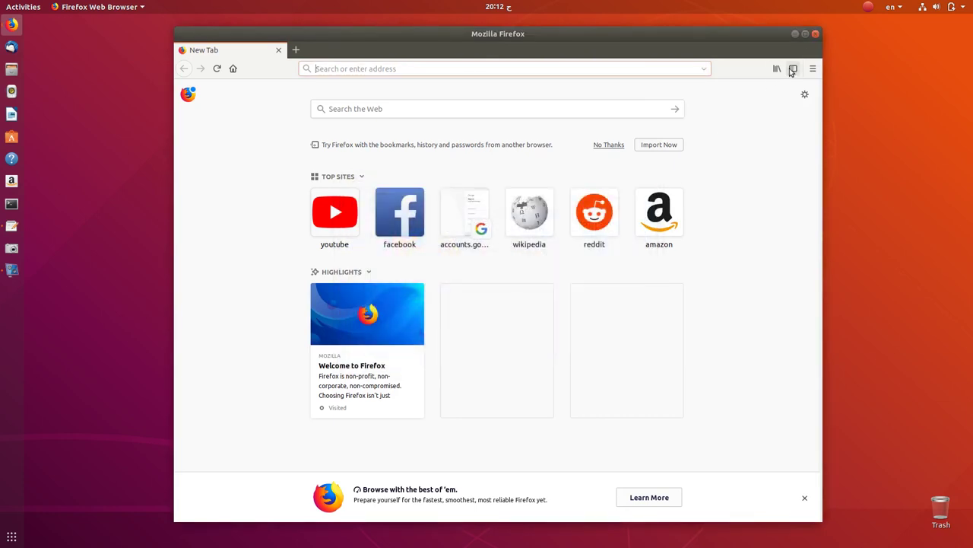
pyautogui.click(815, 34)
# Step: Open LibreOffice Writer and look at its application menu in the desktop's top bar
pyautogui.click(12, 114)
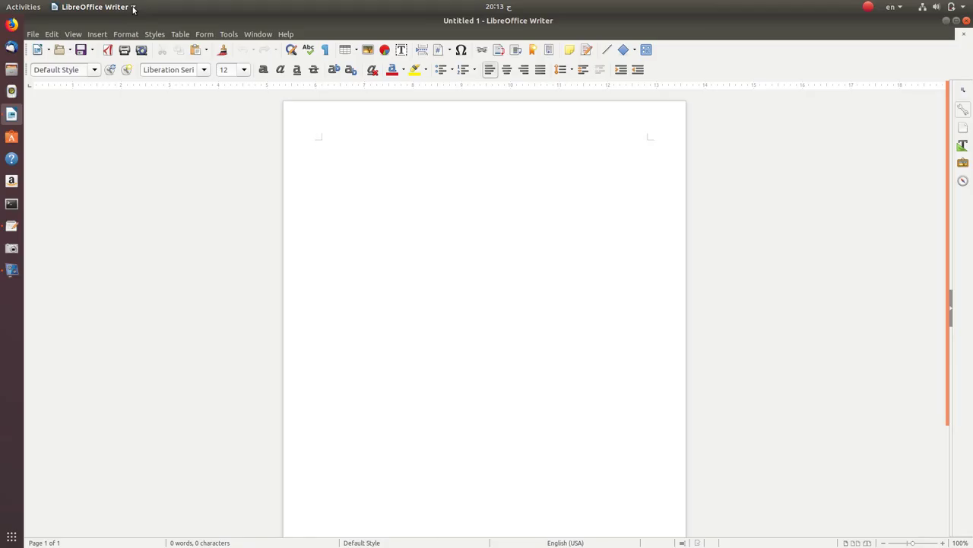
pyautogui.click(132, 7)
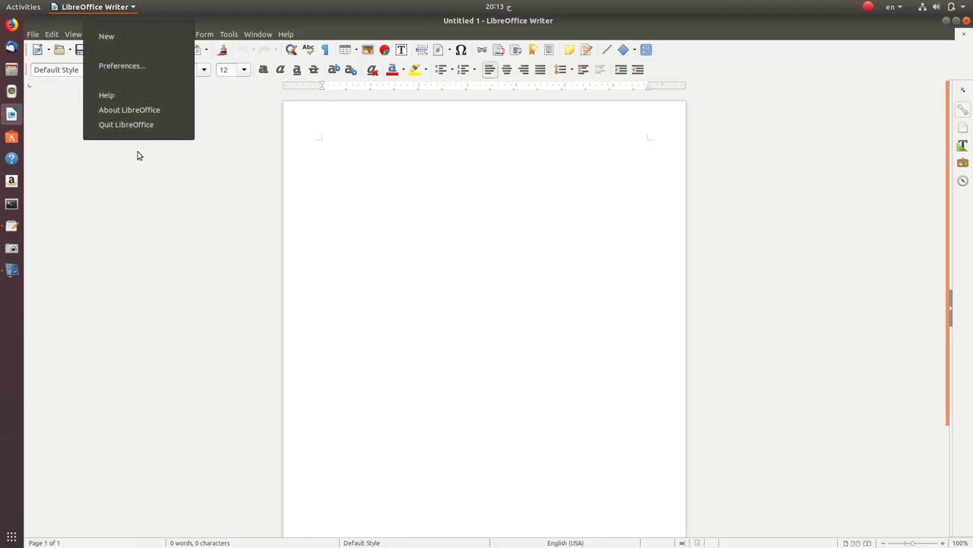
pyautogui.click(150, 178)
pyautogui.click(110, 7)
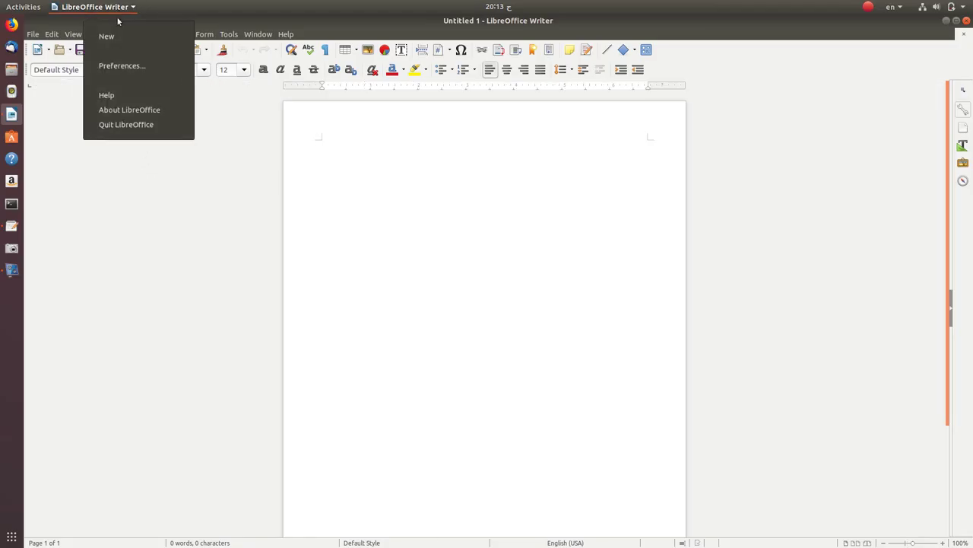
pyautogui.click(128, 67)
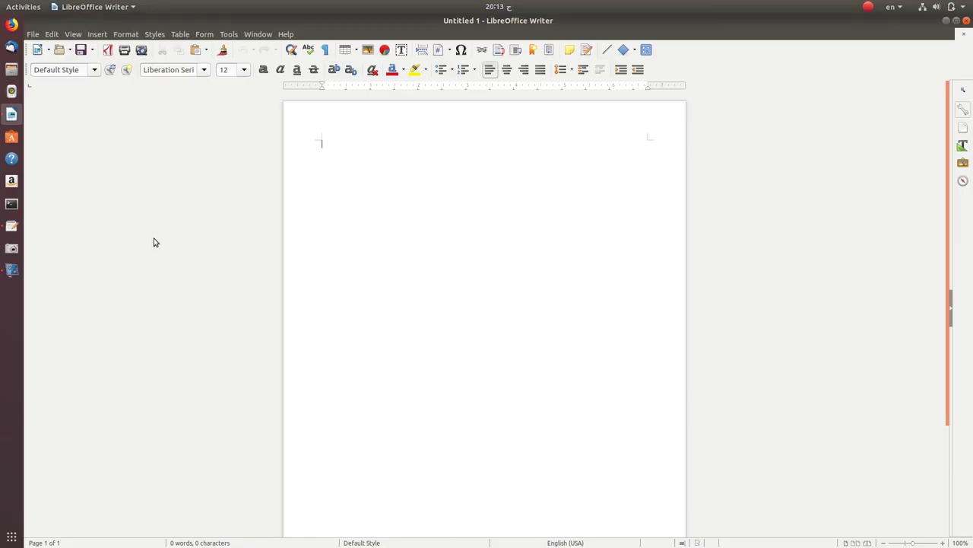
# Step: Open the About LibreOffice information, highlight the CPU threads and version lines, and close it
pyautogui.click(286, 35)
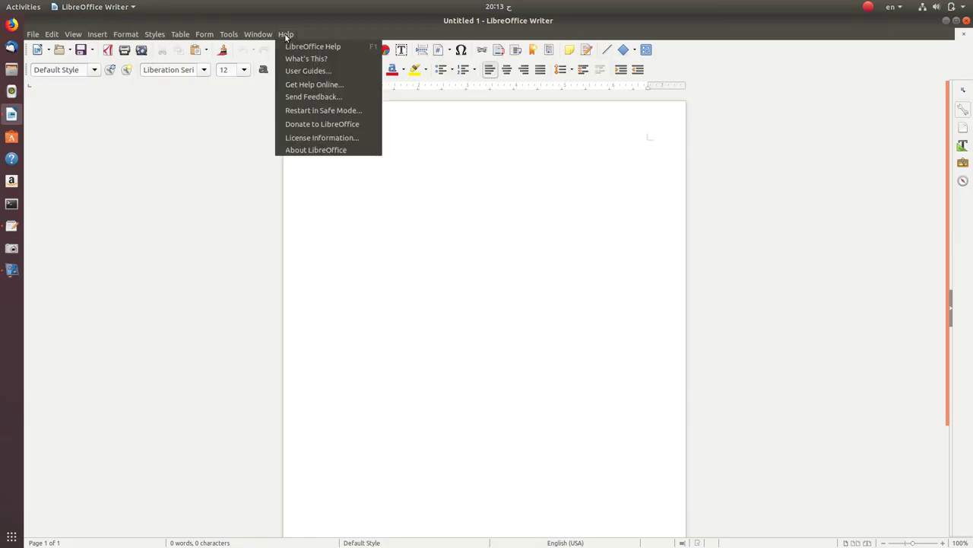
pyautogui.click(322, 151)
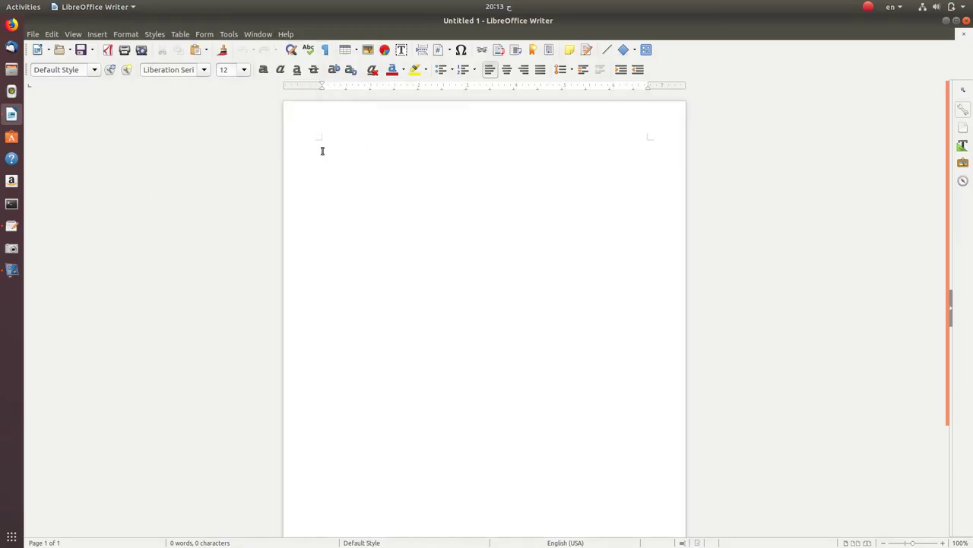
pyautogui.moveTo(457, 260); pyautogui.dragTo(551, 261)
pyautogui.moveTo(391, 271); pyautogui.dragTo(592, 270)
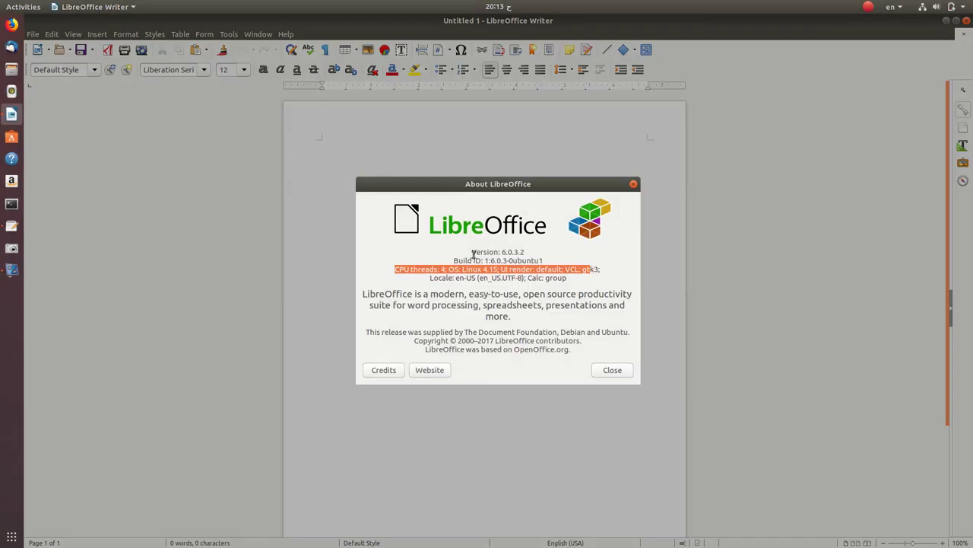
pyautogui.moveTo(473, 253); pyautogui.dragTo(524, 253)
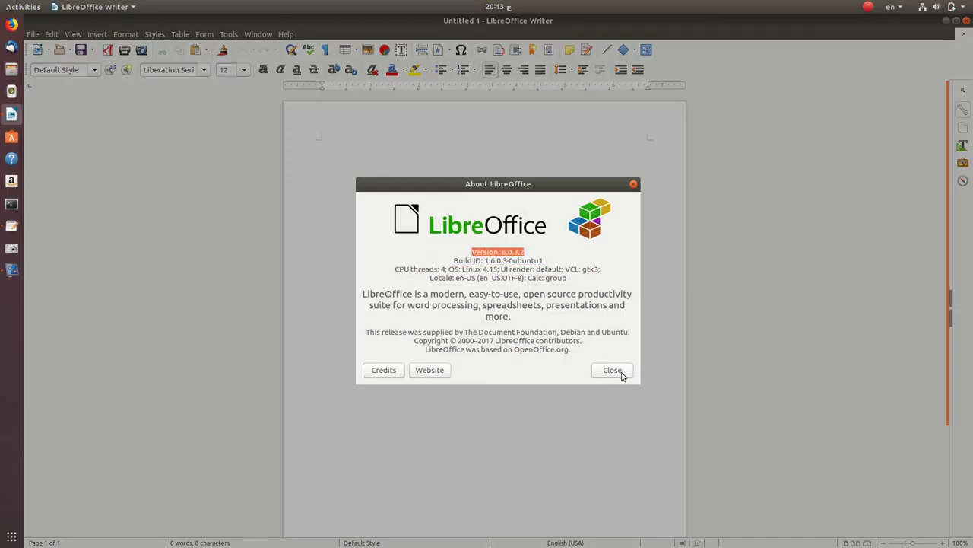
pyautogui.click(618, 370)
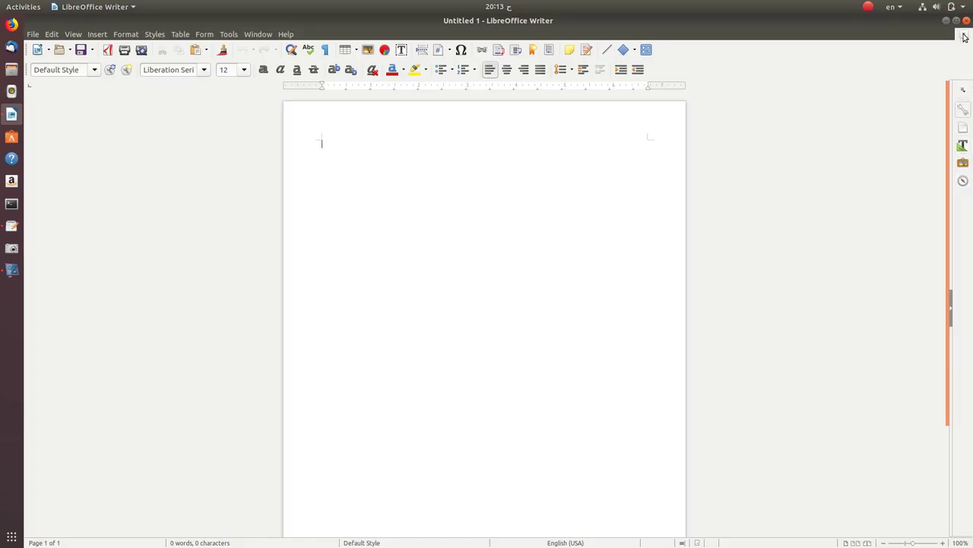
# Step: Tile the Writer window to the right half of the screen and Files to the left half, then close Files
pyautogui.moveTo(570, 147); pyautogui.dragTo(972, 308)
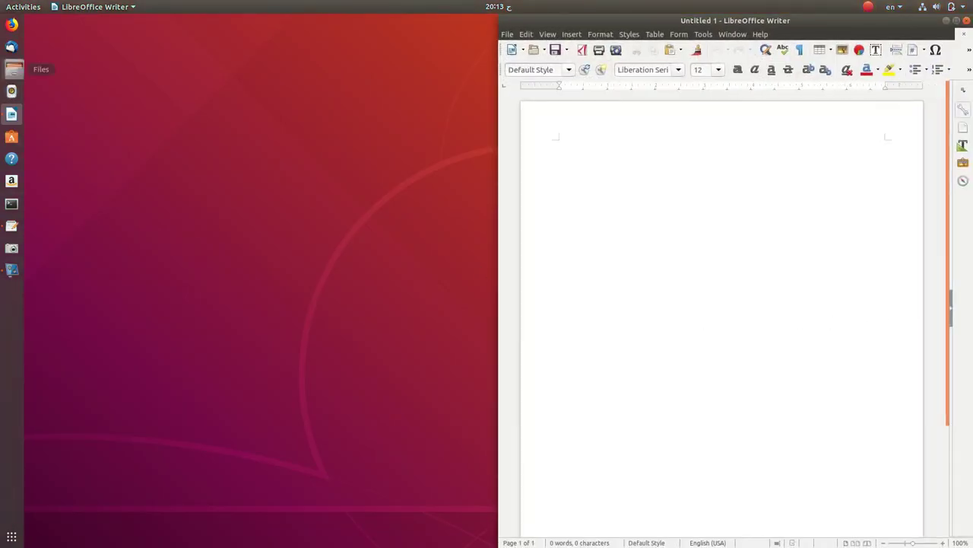
pyautogui.click(12, 70)
pyautogui.moveTo(688, 174); pyautogui.dragTo(2, 225)
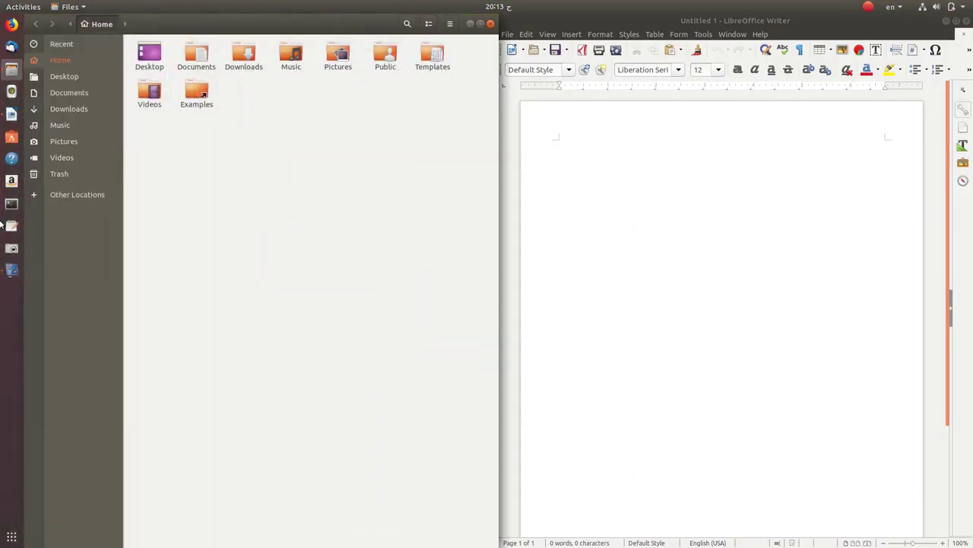
pyautogui.click(605, 243)
pyautogui.click(490, 24)
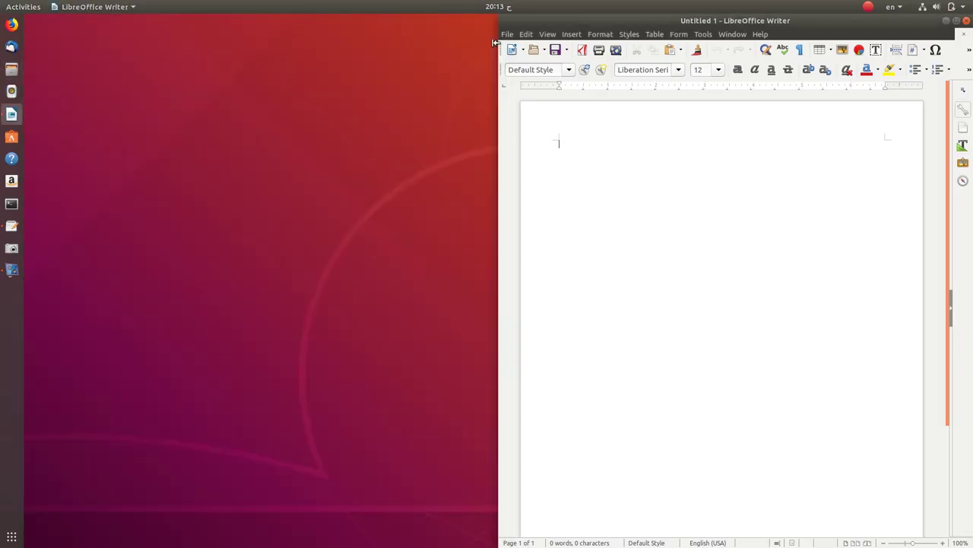
# Step: Release the Writer window from its half-screen tile, restore it to a floating window, and close it
pyautogui.moveTo(731, 26); pyautogui.dragTo(522, 50)
pyautogui.moveTo(487, 3); pyautogui.dragTo(489, 63)
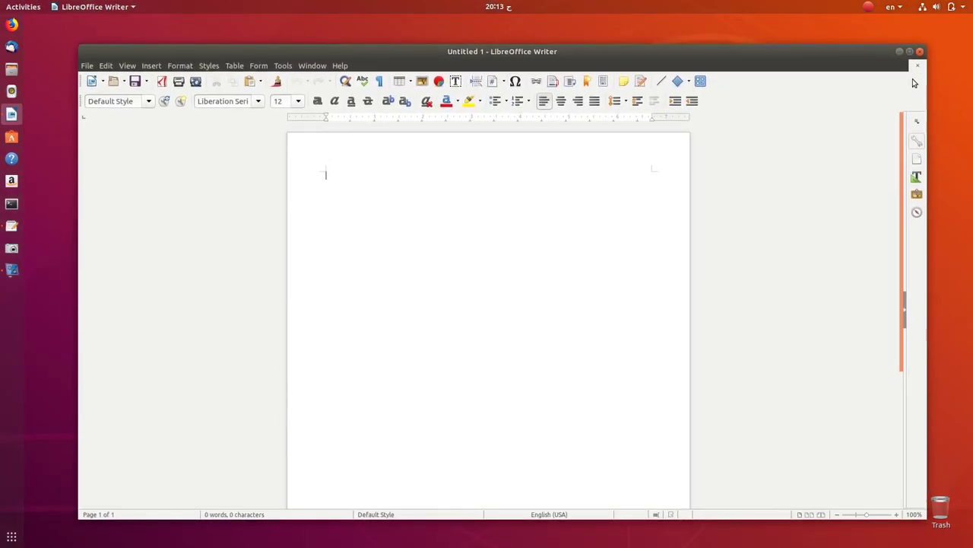
pyautogui.click(921, 53)
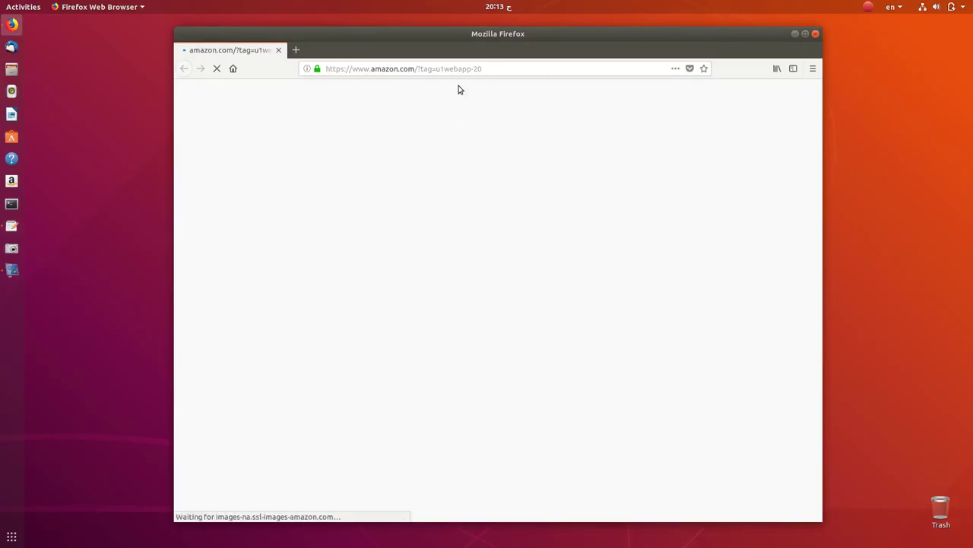
# Step: Highlight the Amazon web address in Firefox, look through the Amazon home page, and close the browser
pyautogui.moveTo(487, 70); pyautogui.dragTo(341, 70)
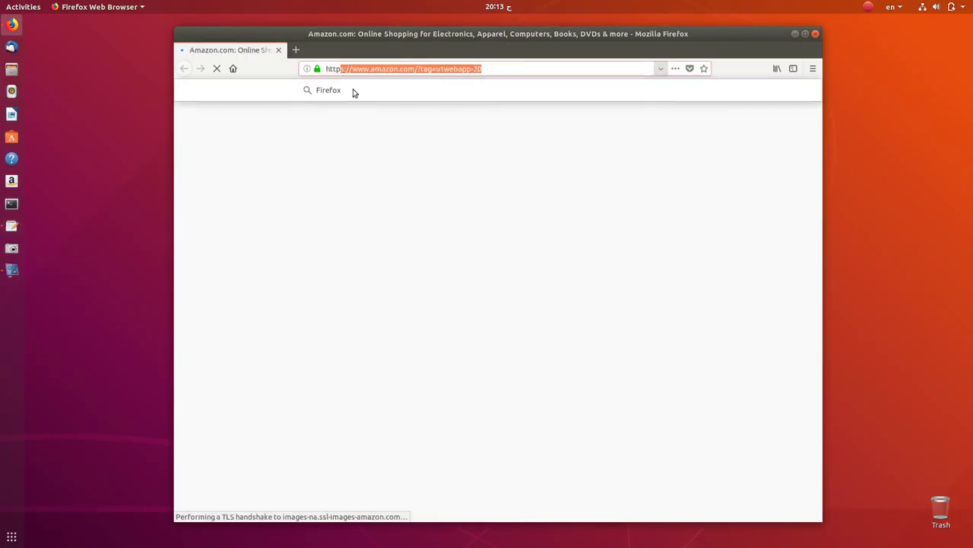
pyautogui.click(498, 153)
pyautogui.scroll(-7, 498, 175)
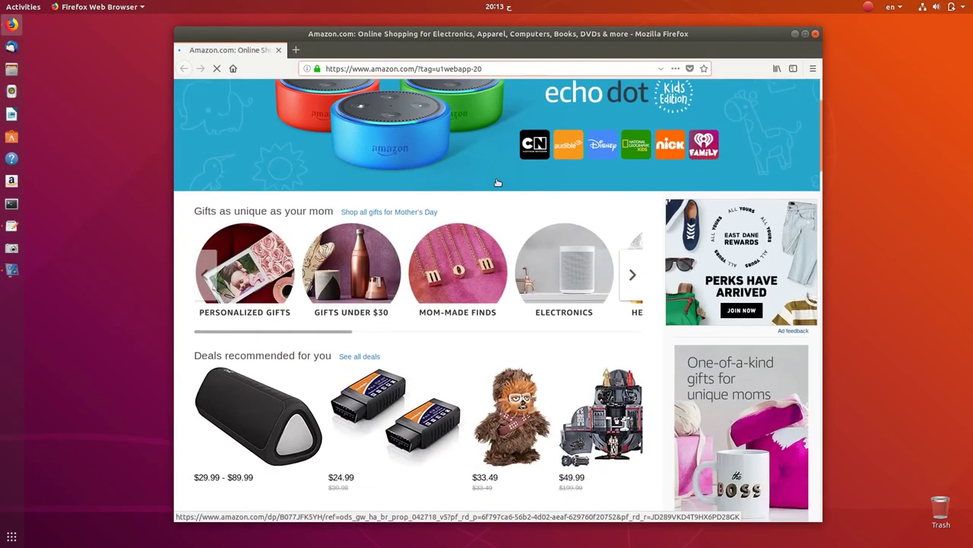
pyautogui.scroll(-1, 504, 181)
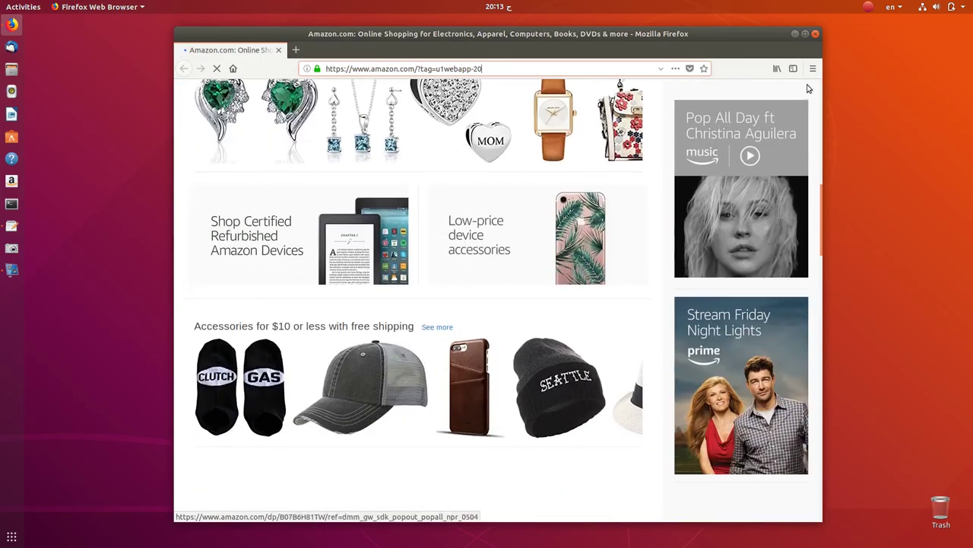
pyautogui.click(815, 34)
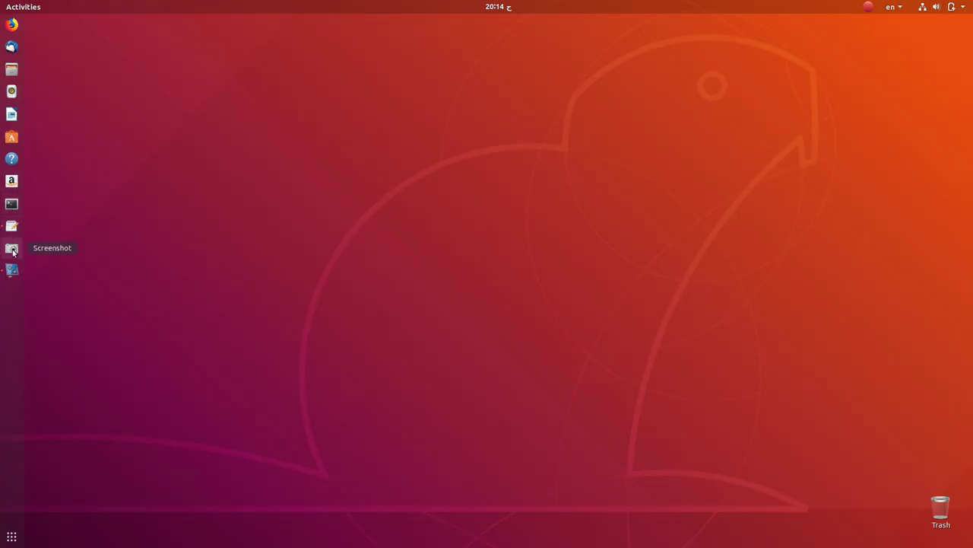
# Step: Open the Rhythmbox music player
pyautogui.click(12, 92)
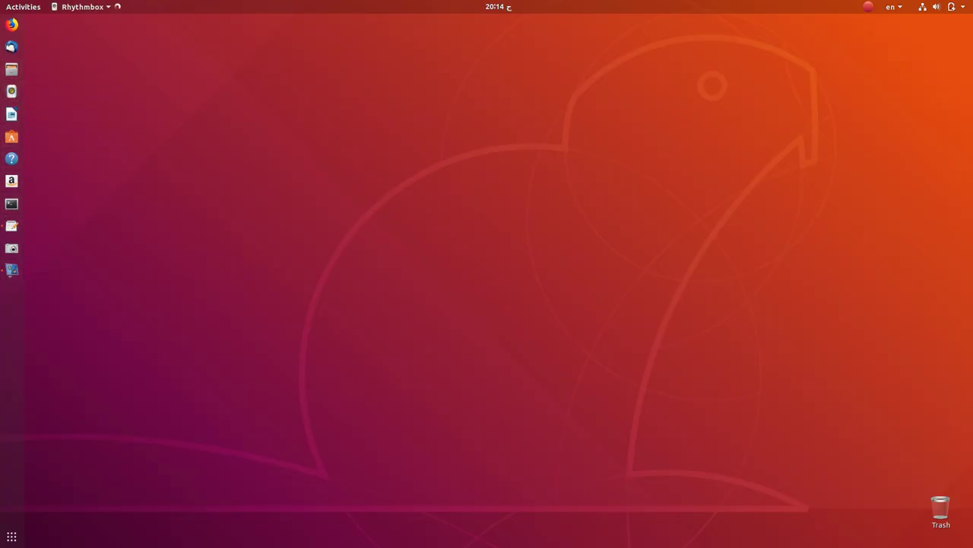